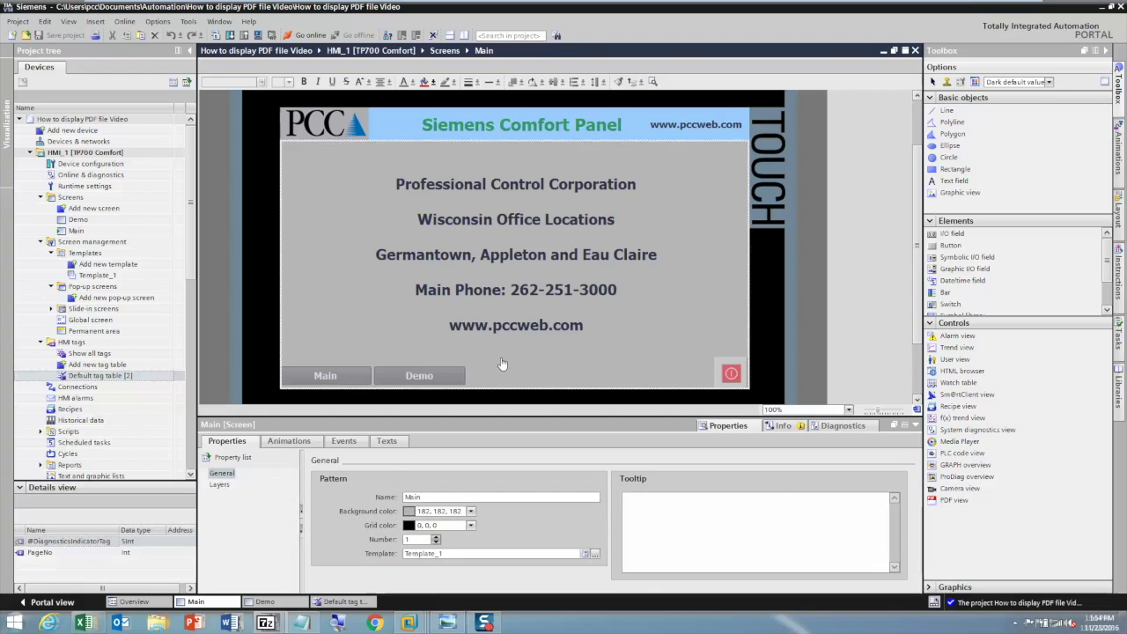
# On the Demo screen, place a PDF view below the title and narrow it slightly from the right.
pyautogui.click(289, 601)
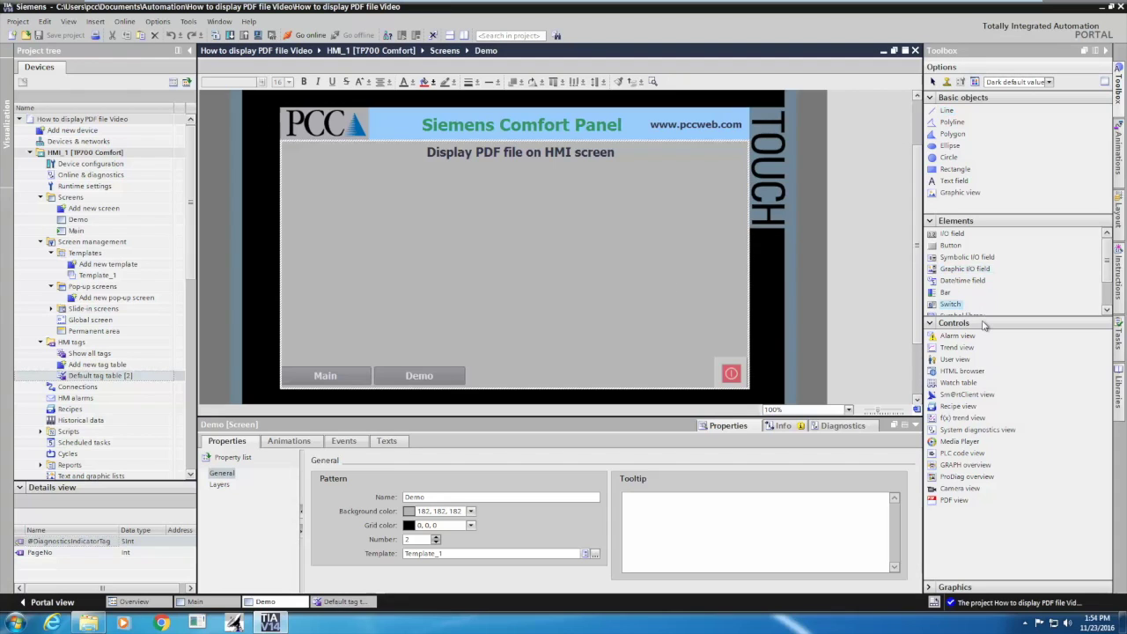
pyautogui.moveTo(948, 504)
pyautogui.mouseDown()
pyautogui.moveTo(420, 228)
pyautogui.moveTo(289, 175)
pyautogui.moveTo(335, 234)
pyautogui.moveTo(558, 334)
pyautogui.moveTo(696, 341)
pyautogui.mouseUp()
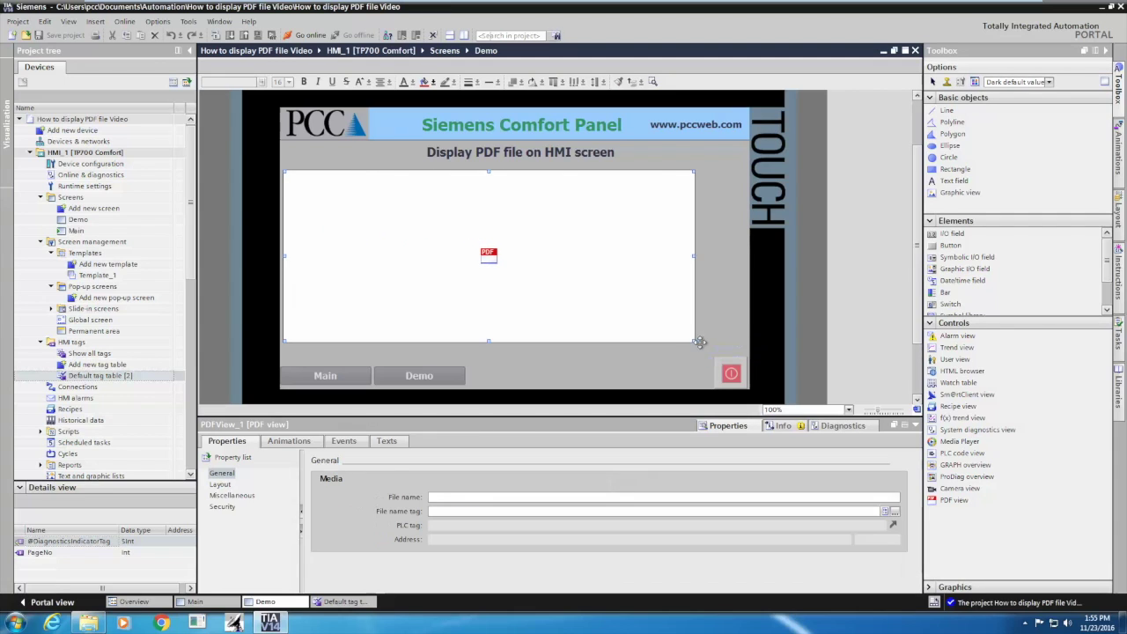
pyautogui.moveTo(696, 256); pyautogui.dragTo(687, 257)
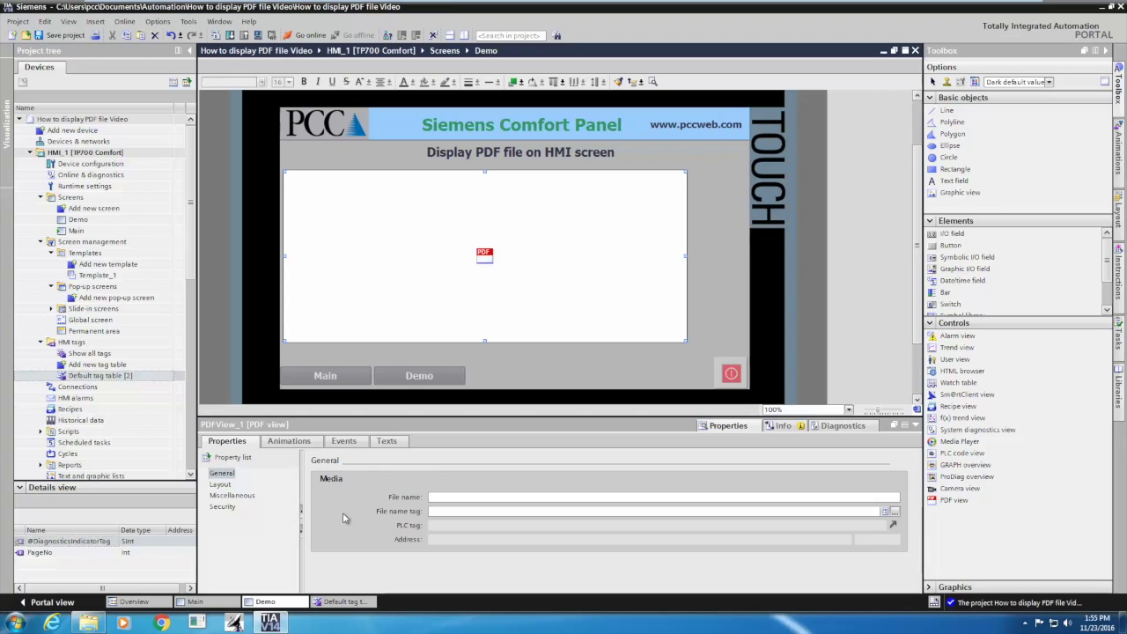
# Enter \Storage Card SD\HMI Info.pdf as PDFView_1's media file name.
pyautogui.click(441, 498)
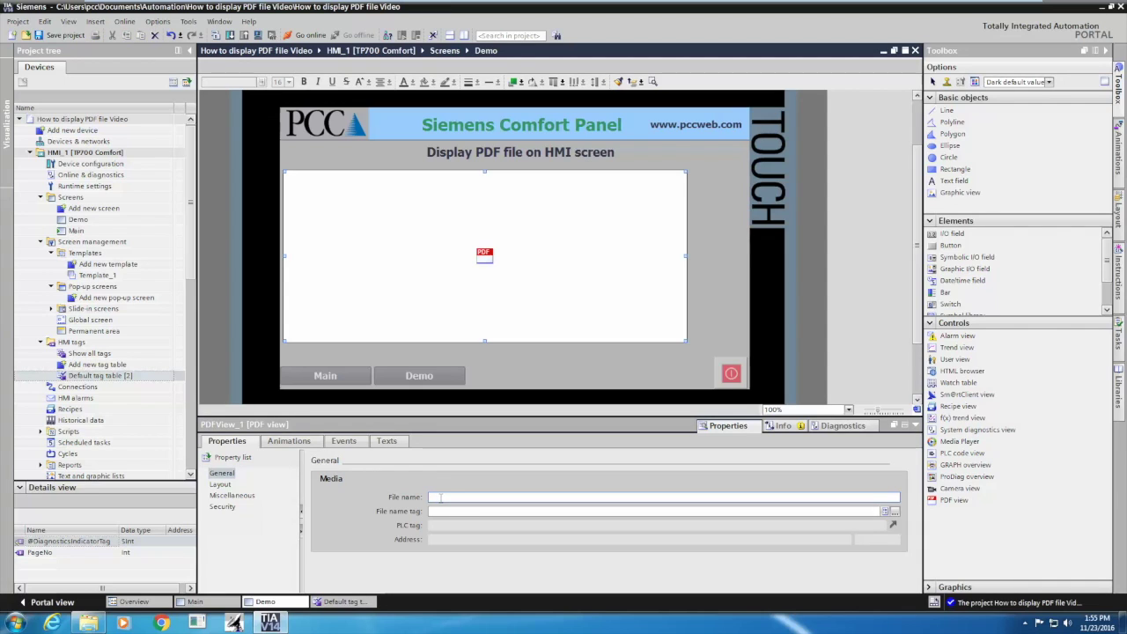
pyautogui.write('\\Storage Card SD\\HMI Info.pdf')
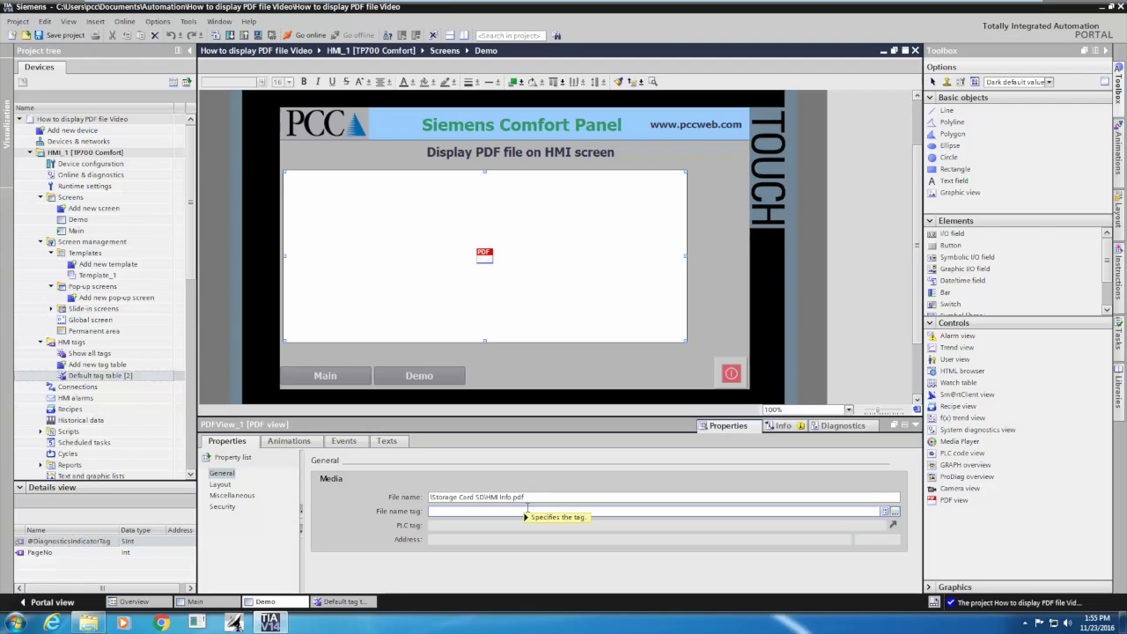
pyautogui.click(708, 260)
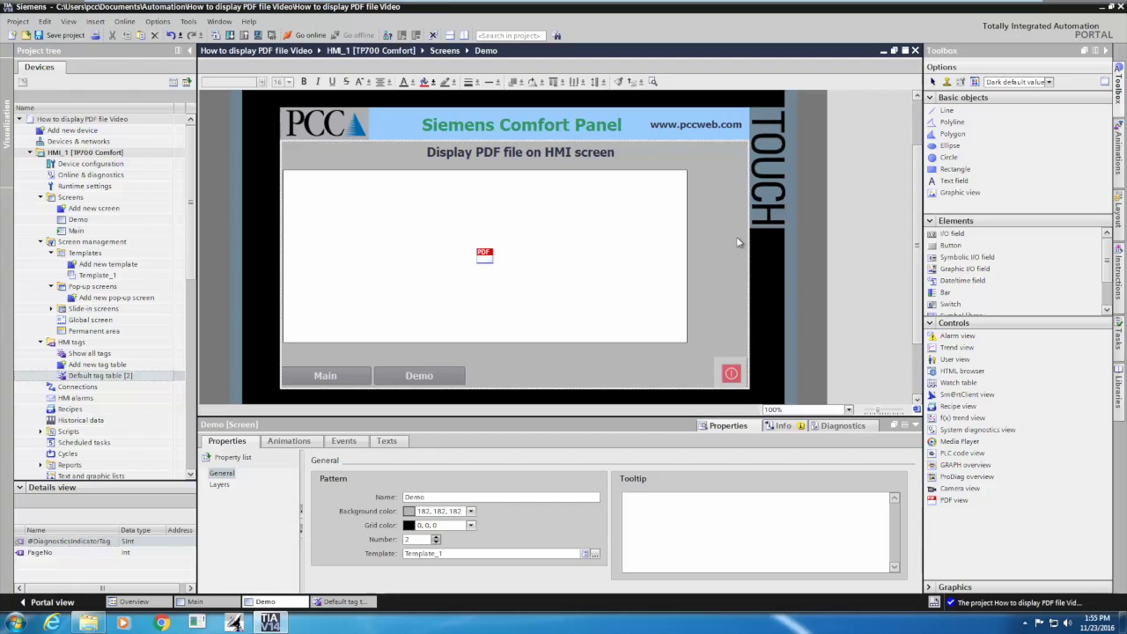
# Draw a Text button right of the PDF view and paste copies down a six-button column.
pyautogui.click(952, 247)
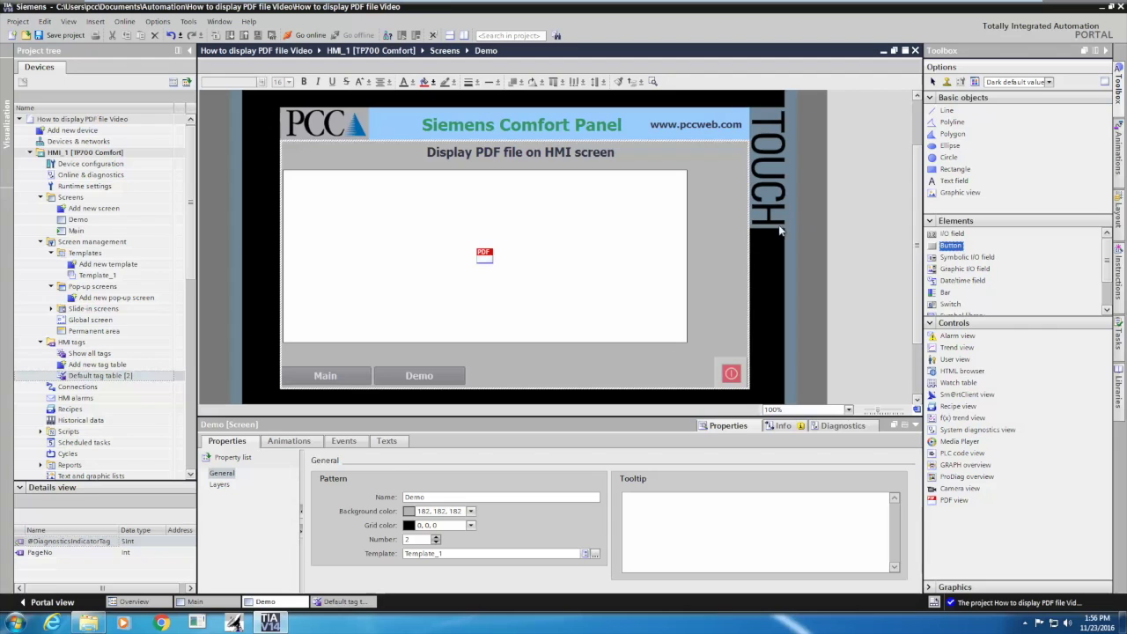
pyautogui.moveTo(690, 172); pyautogui.dragTo(745, 194)
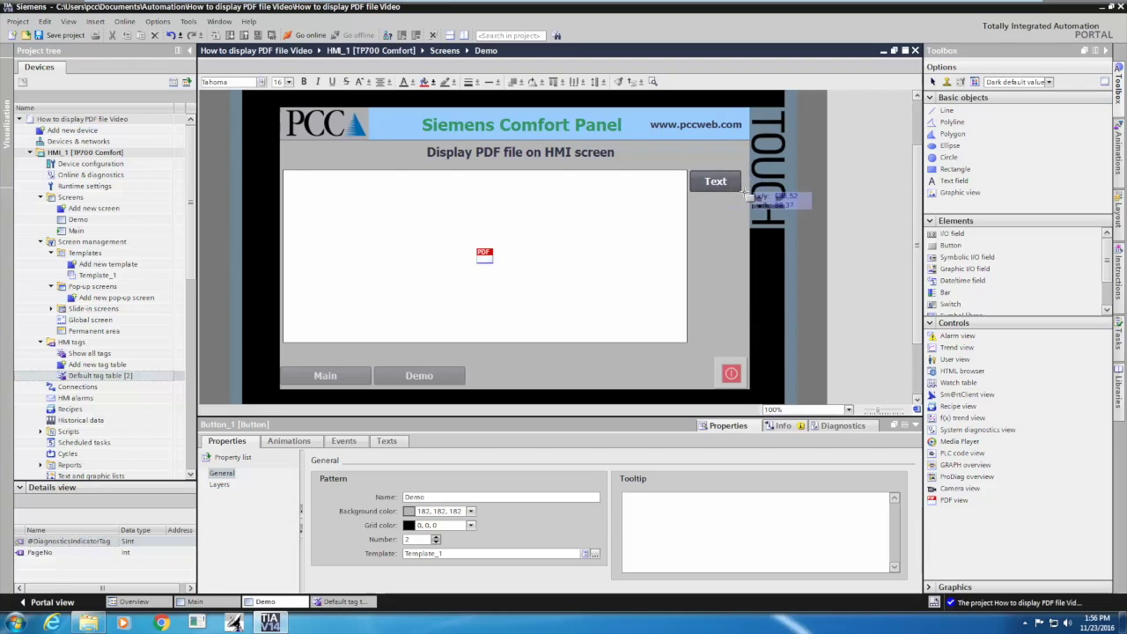
pyautogui.click(727, 215)
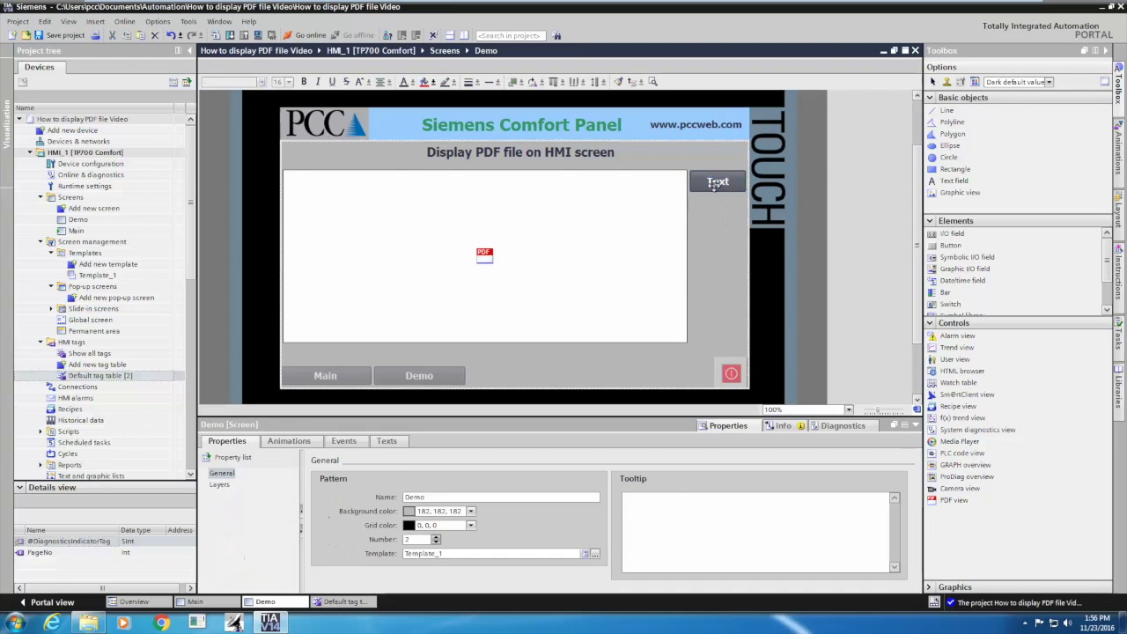
pyautogui.click(697, 185)
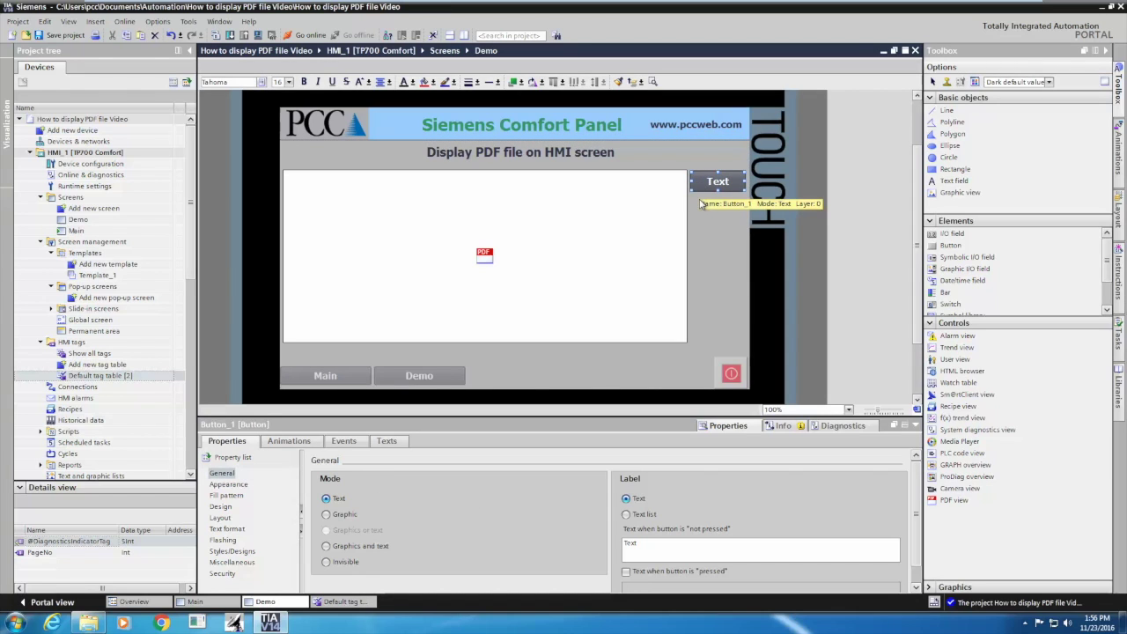
pyautogui.hotkey('ctrl', 'c')
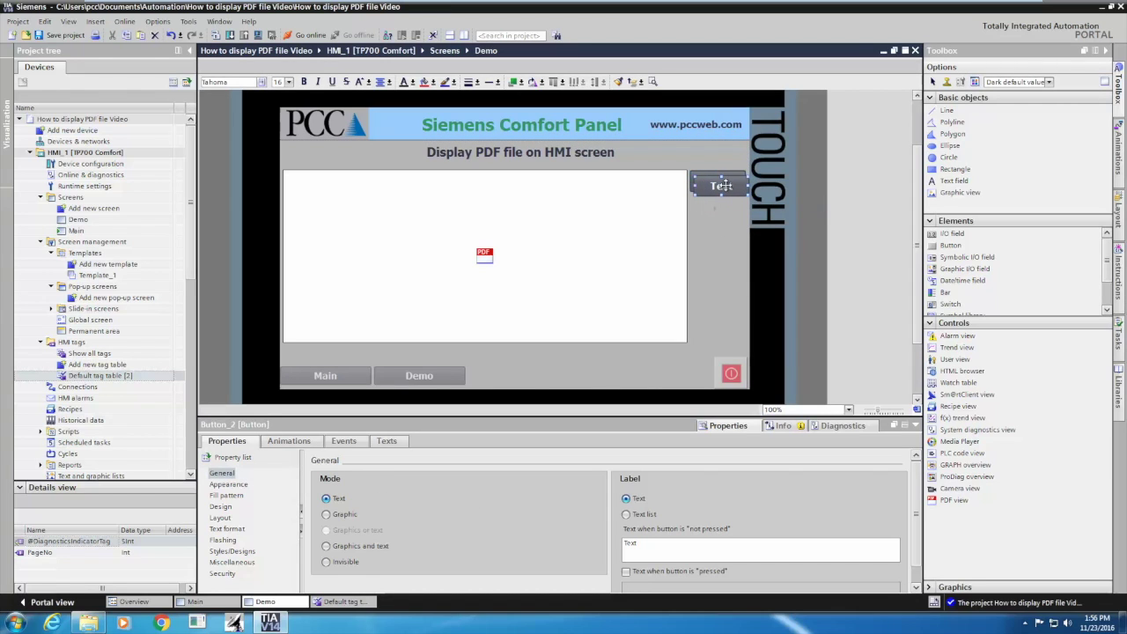
pyautogui.hotkey('ctrl', 'v')
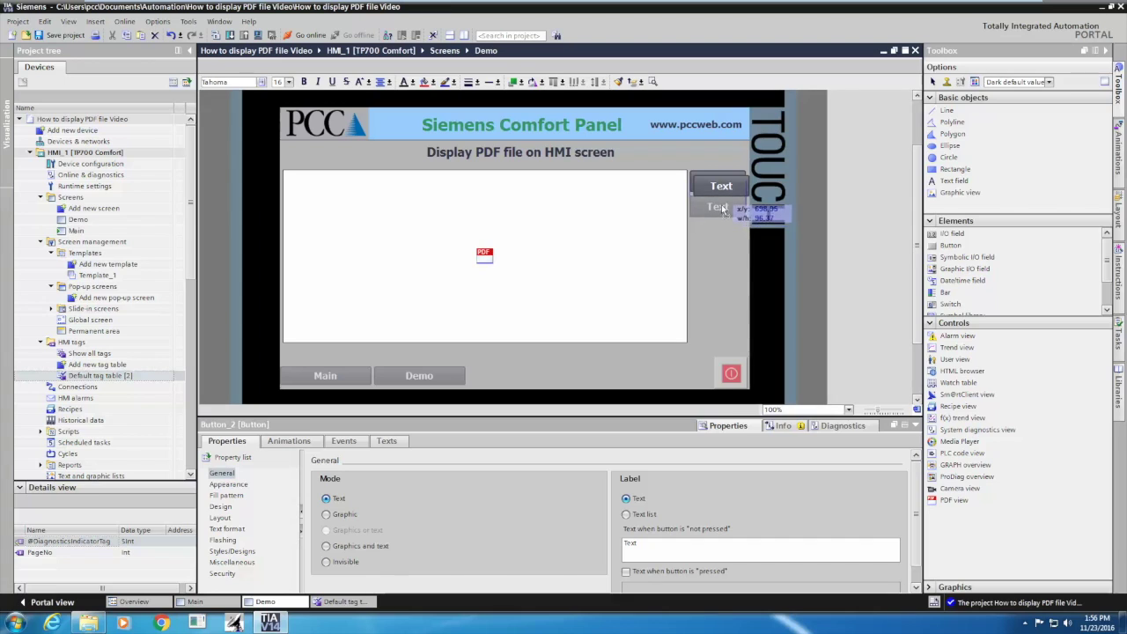
pyautogui.click(722, 210)
pyautogui.hotkey('ctrl', 'v')
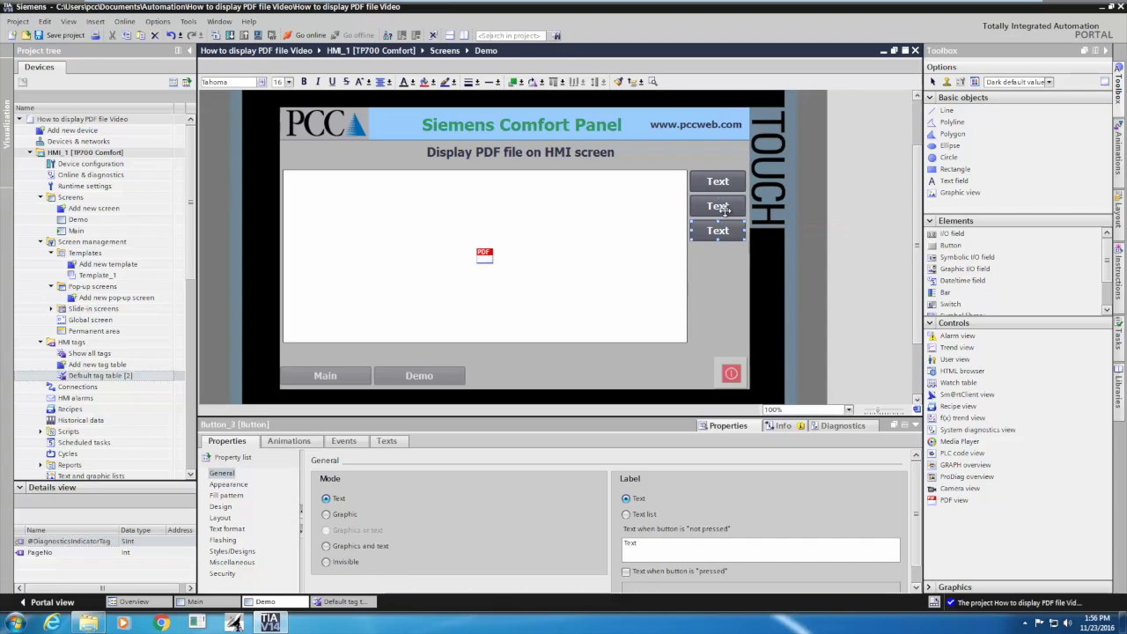
pyautogui.hotkey('ctrl', 'v')
pyautogui.hotkey('ctrl', 'v')
pyautogui.hotkey('ctrl', 'v')
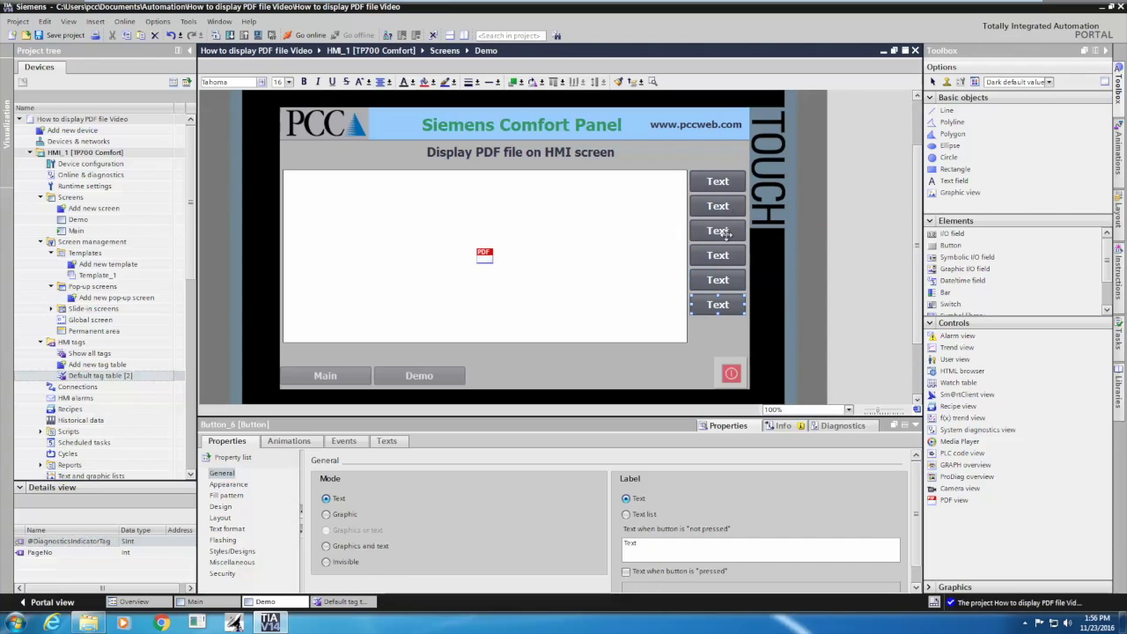
# Paste a seventh button and move it below the PDF view's left edge.
pyautogui.click(641, 380)
pyautogui.click(718, 305)
pyautogui.hotkey('ctrl', 'v')
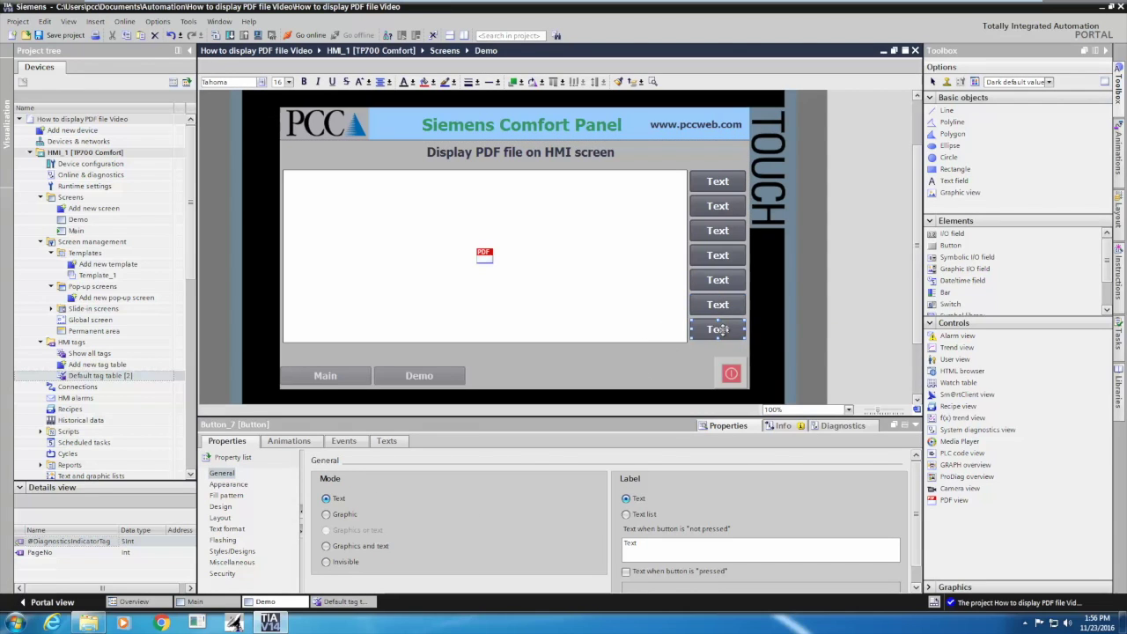
pyautogui.moveTo(720, 330); pyautogui.dragTo(313, 358)
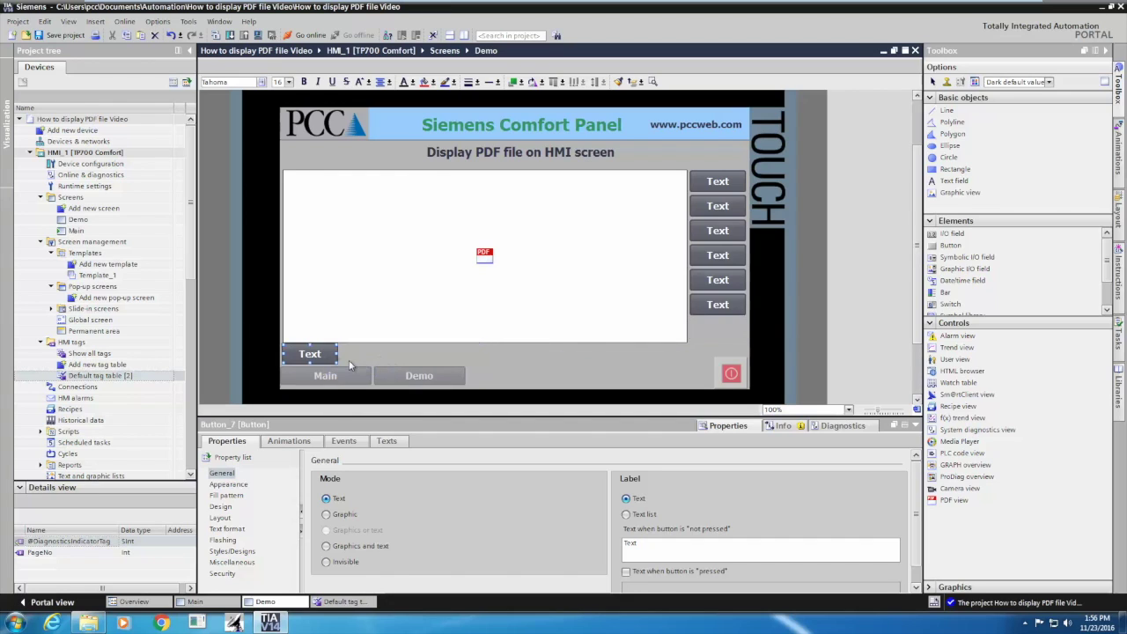
# Narrow the bottom-left button and copy it along a row of seven beneath the PDF view.
pyautogui.moveTo(334, 353); pyautogui.dragTo(305, 360)
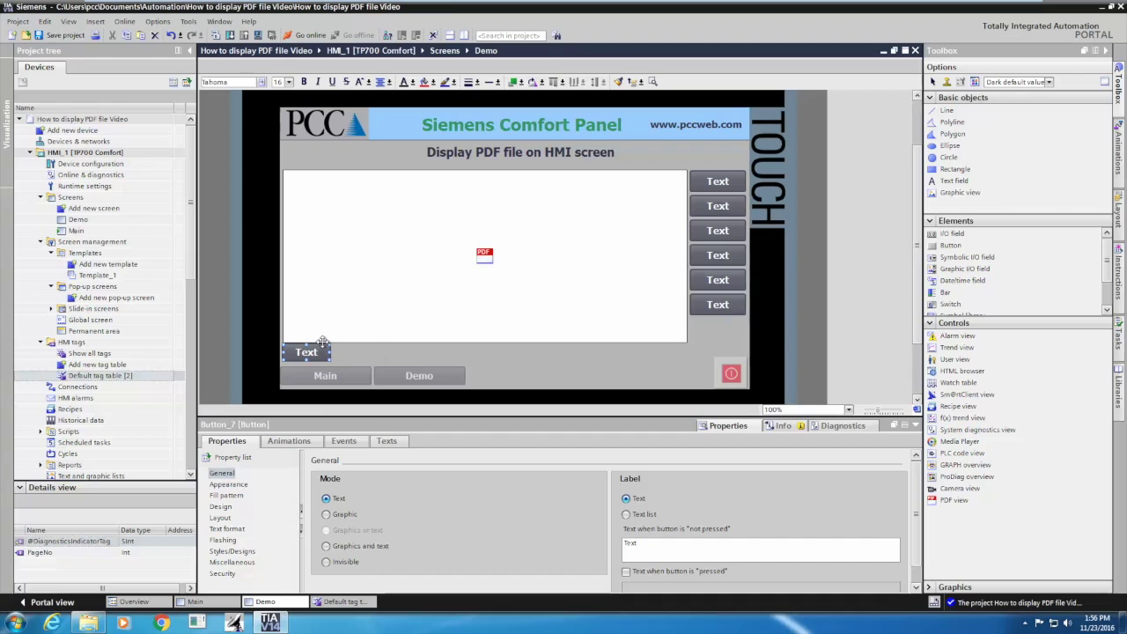
pyautogui.moveTo(323, 341); pyautogui.dragTo(360, 352)
pyautogui.hotkey('ctrl', 'v')
pyautogui.hotkey('ctrl', 'v')
pyautogui.hotkey('ctrl', 'v')
pyautogui.hotkey('ctrl', 'v')
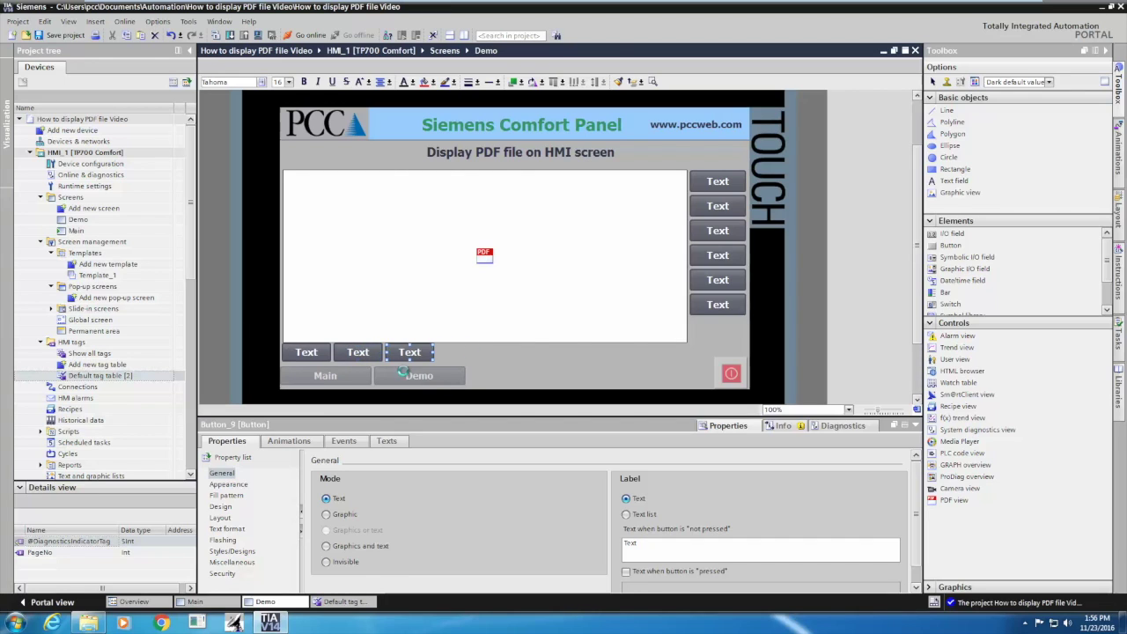
pyautogui.hotkey('ctrl', 'v')
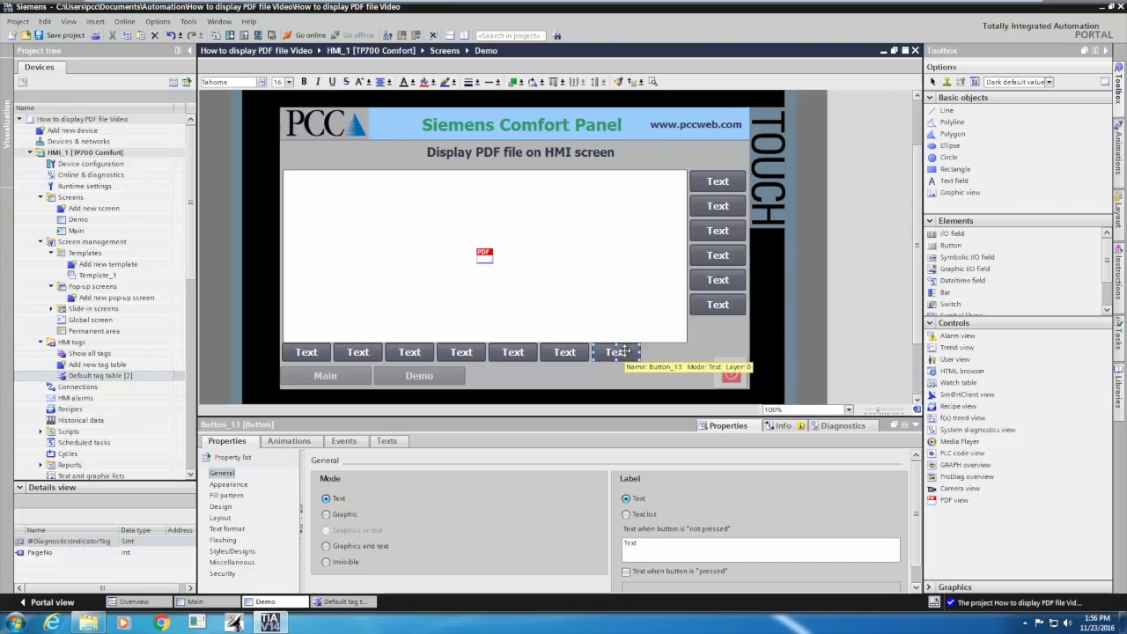
pyautogui.press('Right')
pyautogui.press('Right')
pyautogui.press('Right')
pyautogui.press('Right')
pyautogui.press('Right')
pyautogui.press('Right')
pyautogui.press('Right')
pyautogui.press('Right')
pyautogui.press('Right')
pyautogui.press('Right')
pyautogui.press('Right')
pyautogui.press('Right')
pyautogui.press('Right')
pyautogui.press('Right')
pyautogui.press('Right')
pyautogui.press('Right')
pyautogui.press('Right')
pyautogui.press('Right')
pyautogui.press('Right')
pyautogui.press('Right')
pyautogui.press('Right')
pyautogui.press('Right')
pyautogui.press('Right')
pyautogui.press('Right')
pyautogui.press('Right')
pyautogui.press('Right')
pyautogui.press('Right')
pyautogui.press('Right')
pyautogui.press('Right')
pyautogui.press('Right')
pyautogui.press('Right')
pyautogui.press('Right')
pyautogui.press('Right')
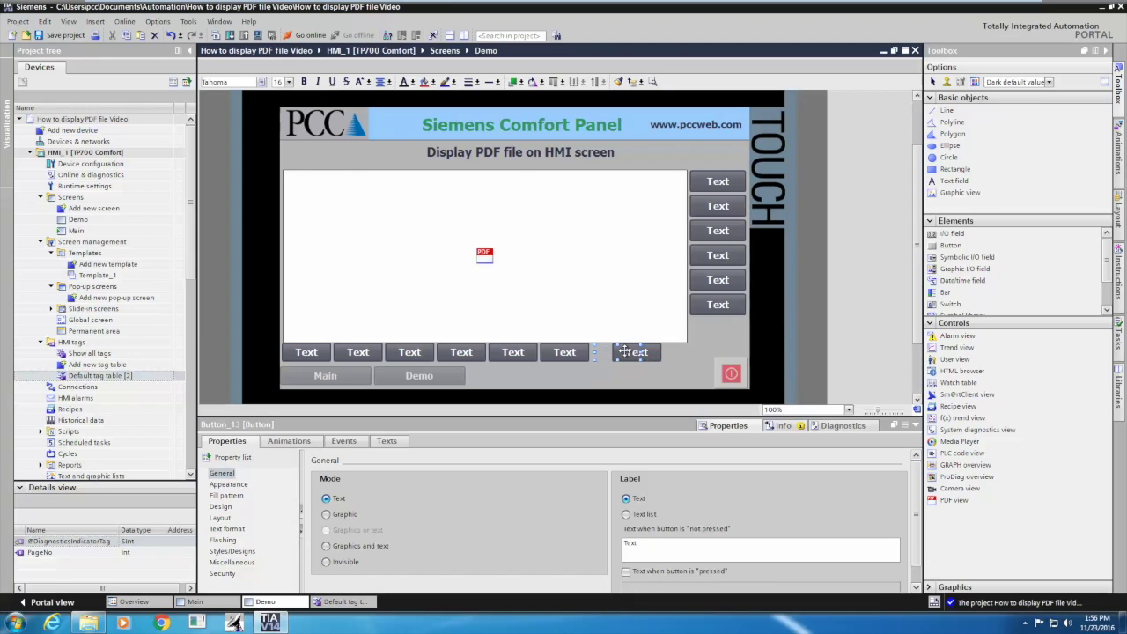
pyautogui.press('Right')
pyautogui.press('Right')
pyautogui.press('Right')
pyautogui.press('Right')
pyautogui.press('Right')
pyautogui.press('Right')
pyautogui.press('Right')
pyautogui.press('Right')
pyautogui.press('Right')
pyautogui.press('Right')
pyautogui.press('Right')
pyautogui.press('Right')
pyautogui.press('Right')
pyautogui.press('Right')
pyautogui.press('Right')
pyautogui.press('Right')
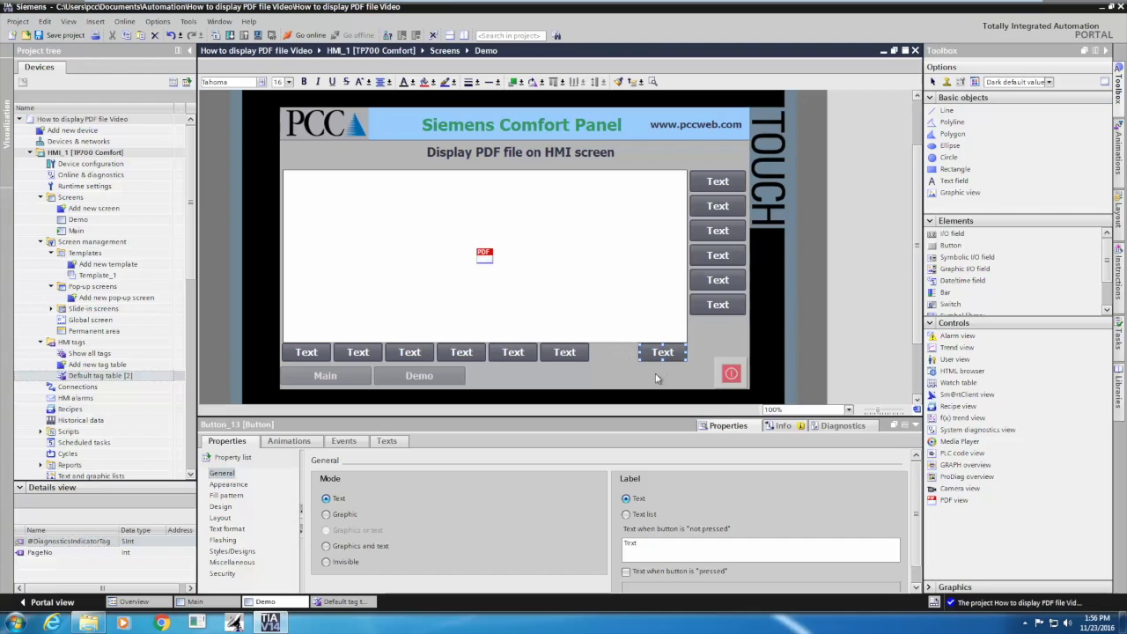
# Distribute the bottom row of buttons evenly across the width.
pyautogui.click(703, 371)
pyautogui.moveTo(701, 369); pyautogui.dragTo(298, 324)
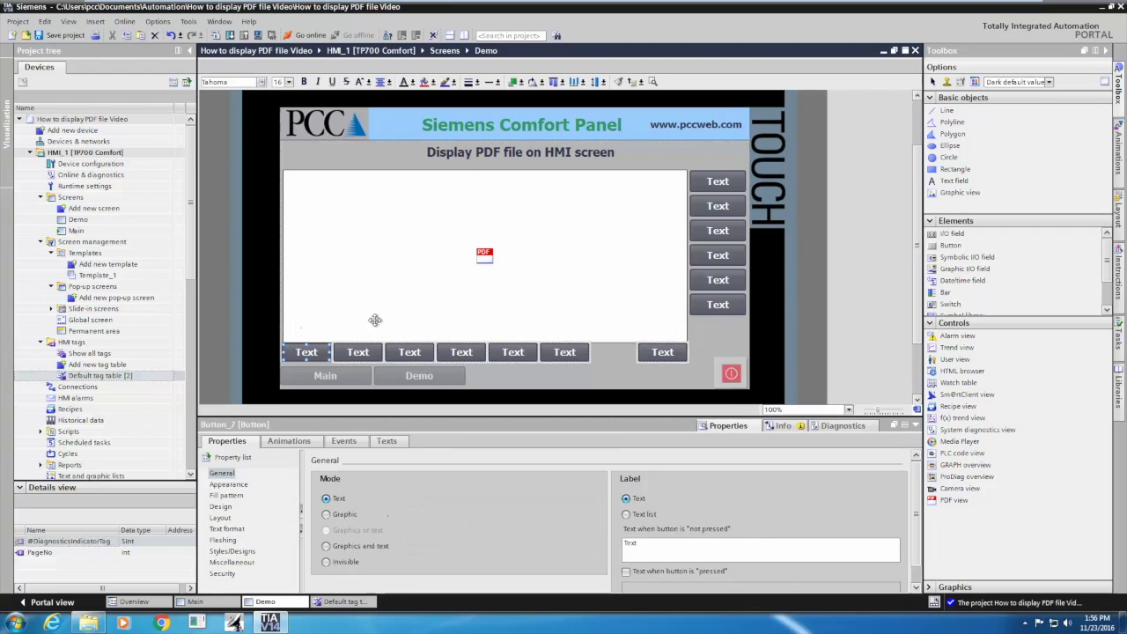
pyautogui.click(576, 82)
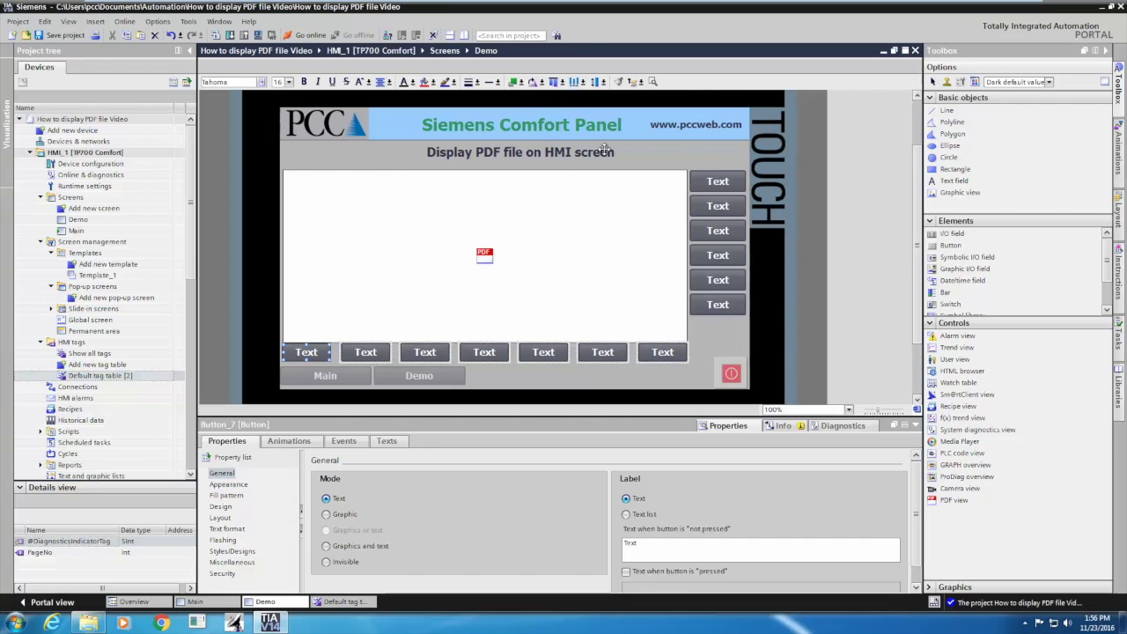
pyautogui.click(563, 388)
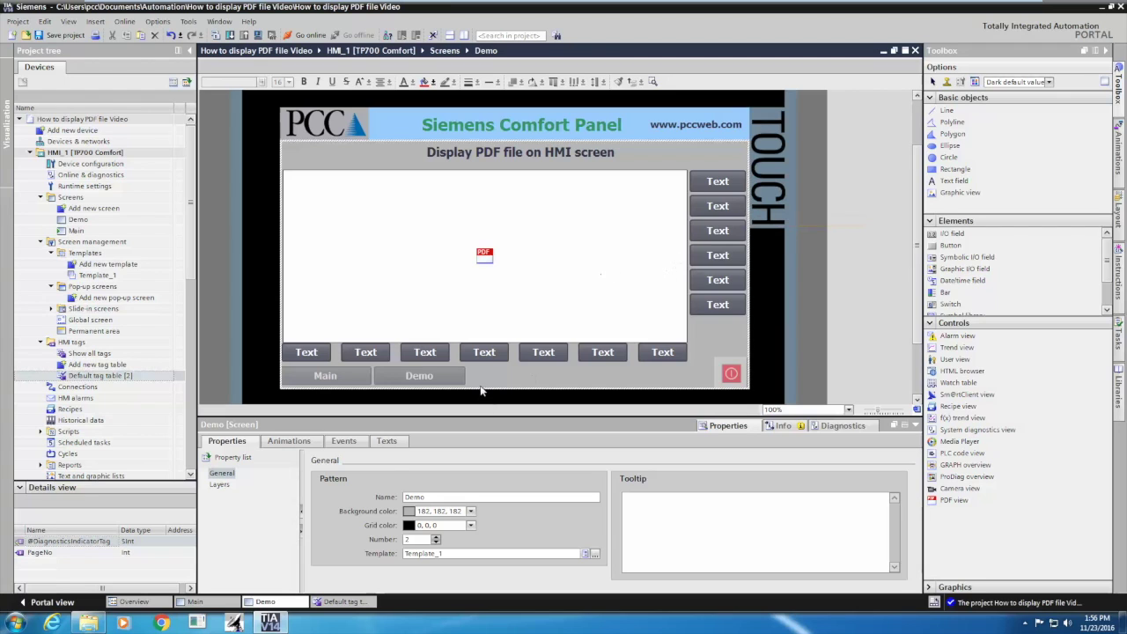
# Paste another button and place it above the PDF view's top-left corner.
pyautogui.hotkey('ctrl', 'v')
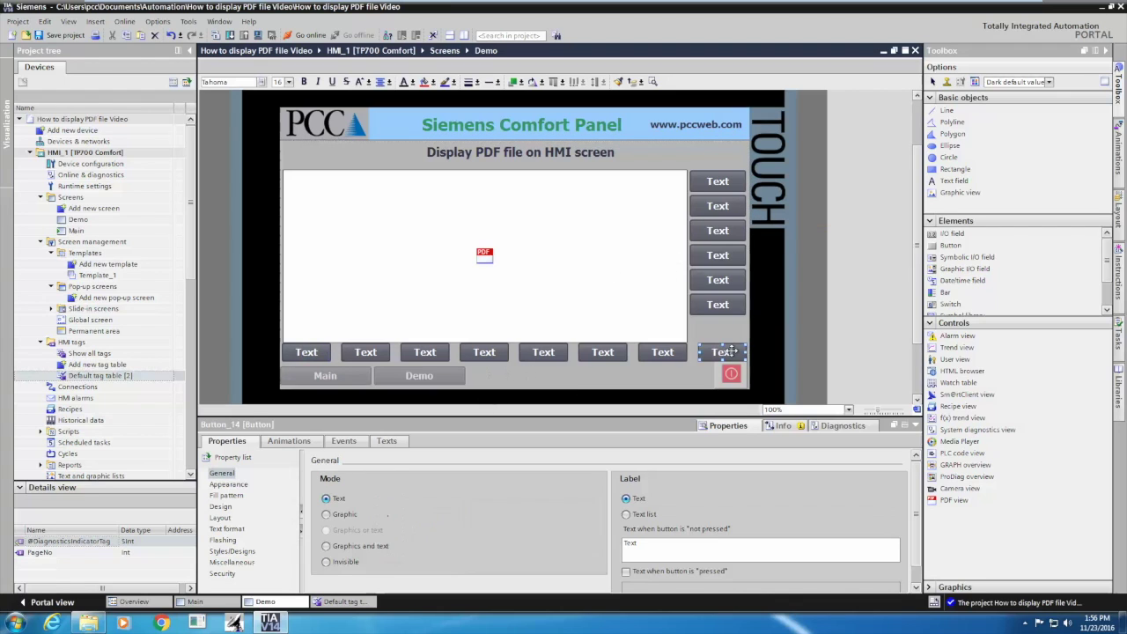
pyautogui.moveTo(727, 352); pyautogui.dragTo(315, 164)
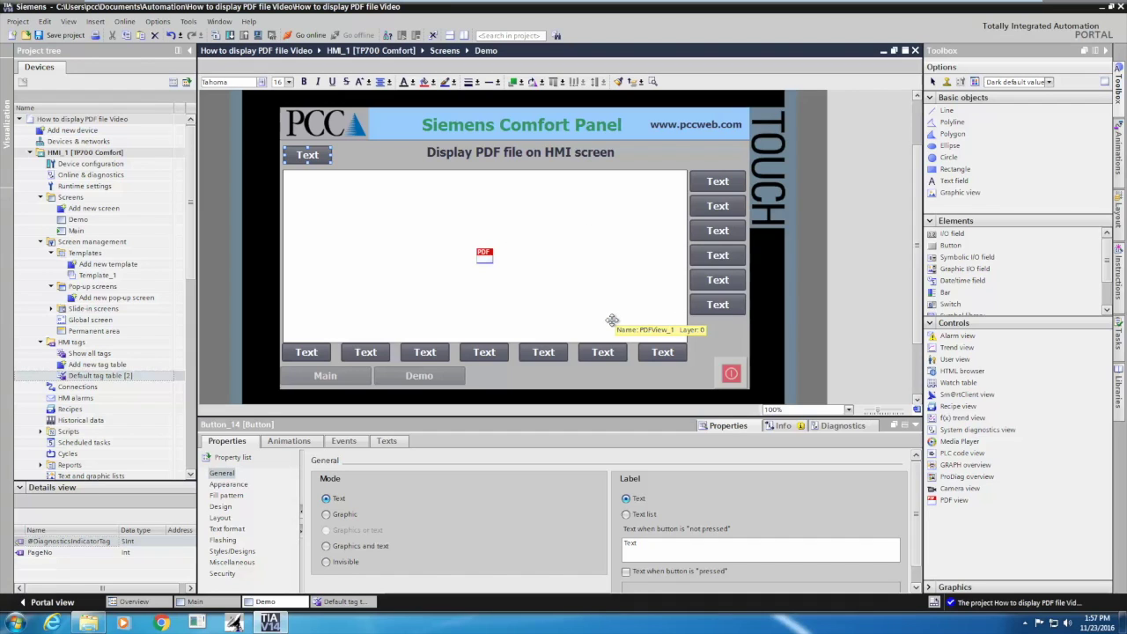
pyautogui.click(722, 182)
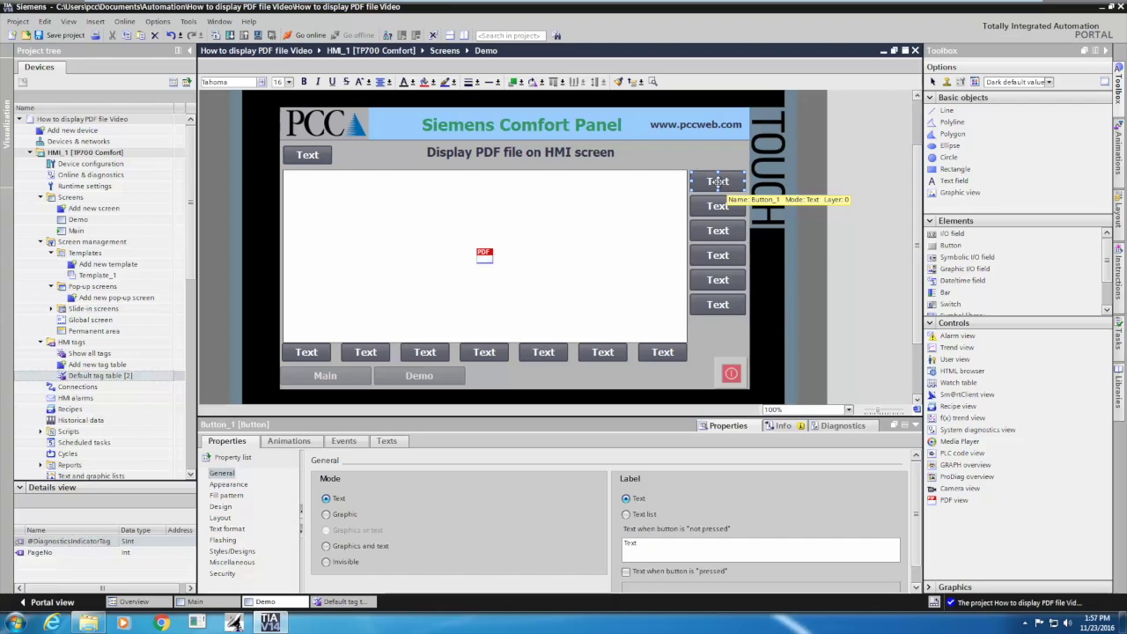
# Label the top three right-column buttons First Page, Prev Page and Scroll Up.
pyautogui.doubleClick(697, 181)
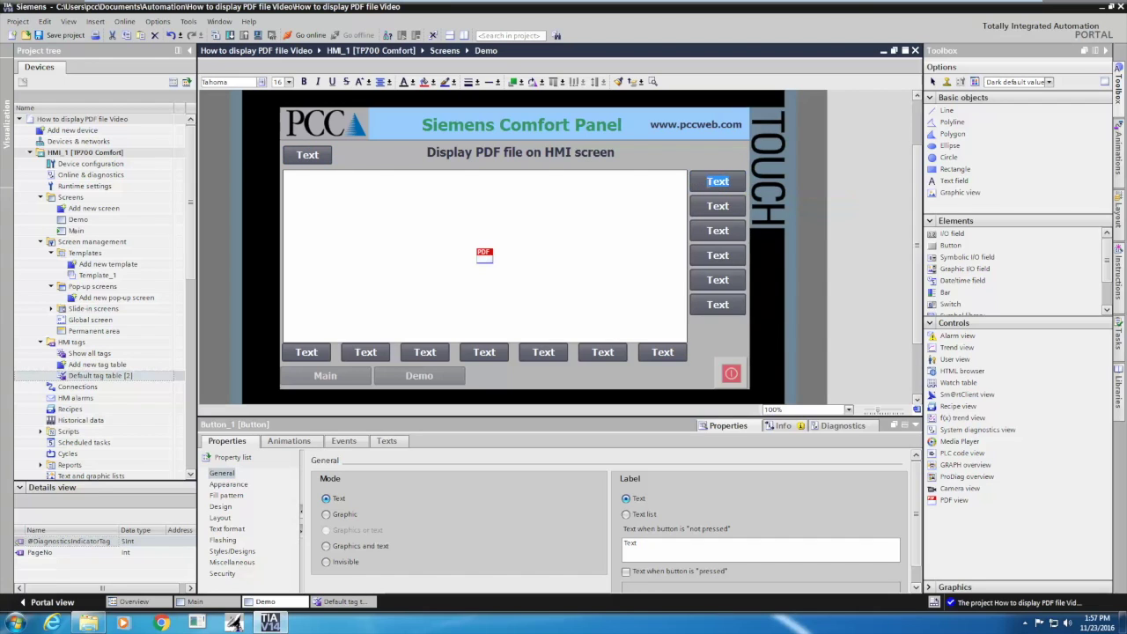
pyautogui.write('First Page')
pyautogui.doubleClick(708, 206)
pyautogui.write('Prev Page')
pyautogui.click(718, 231)
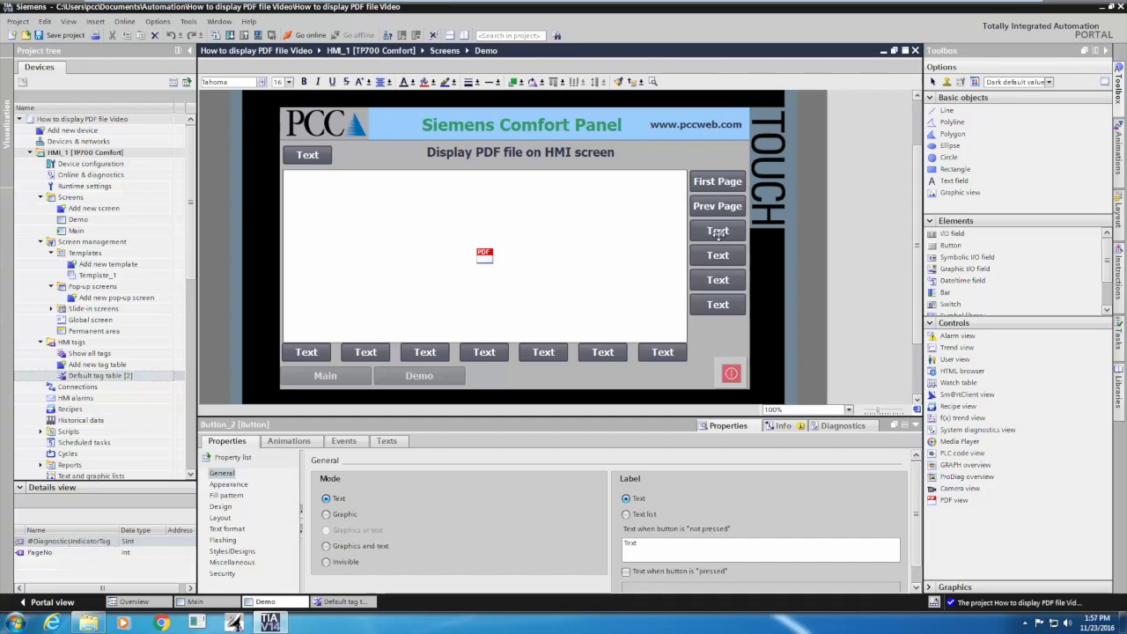
pyautogui.doubleClick(718, 231)
pyautogui.write('Scroll Up')
# Label the lower three right-column buttons Scroll Down, Next Page and Last Page.
pyautogui.doubleClick(702, 255)
pyautogui.write('Scroll Down')
pyautogui.press('Return')
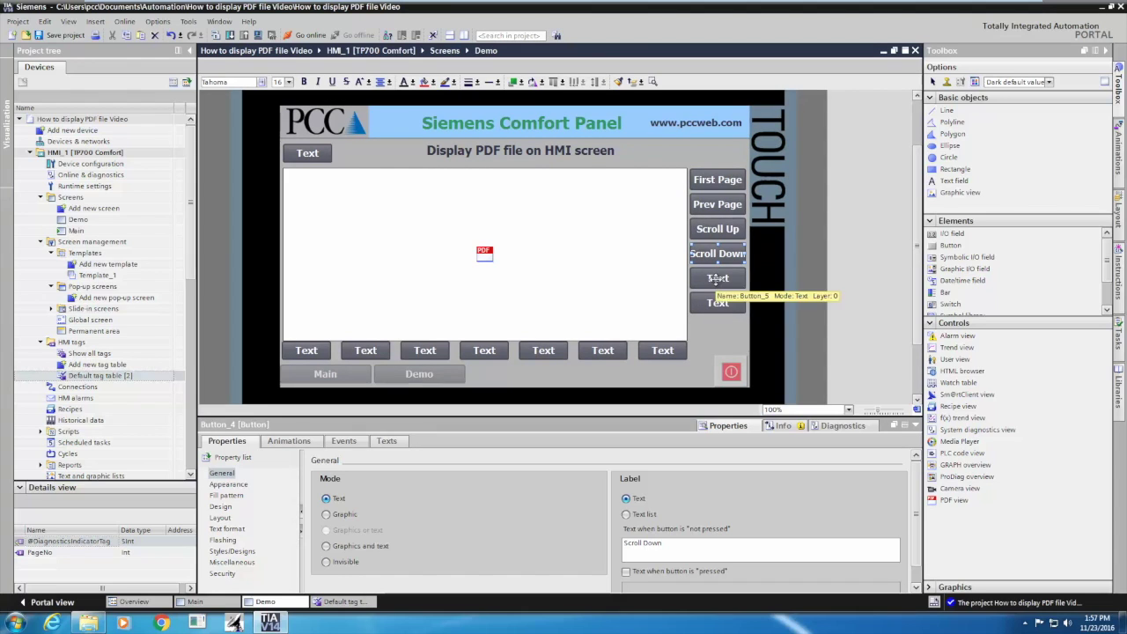
pyautogui.doubleClick(717, 278)
pyautogui.write('Next')
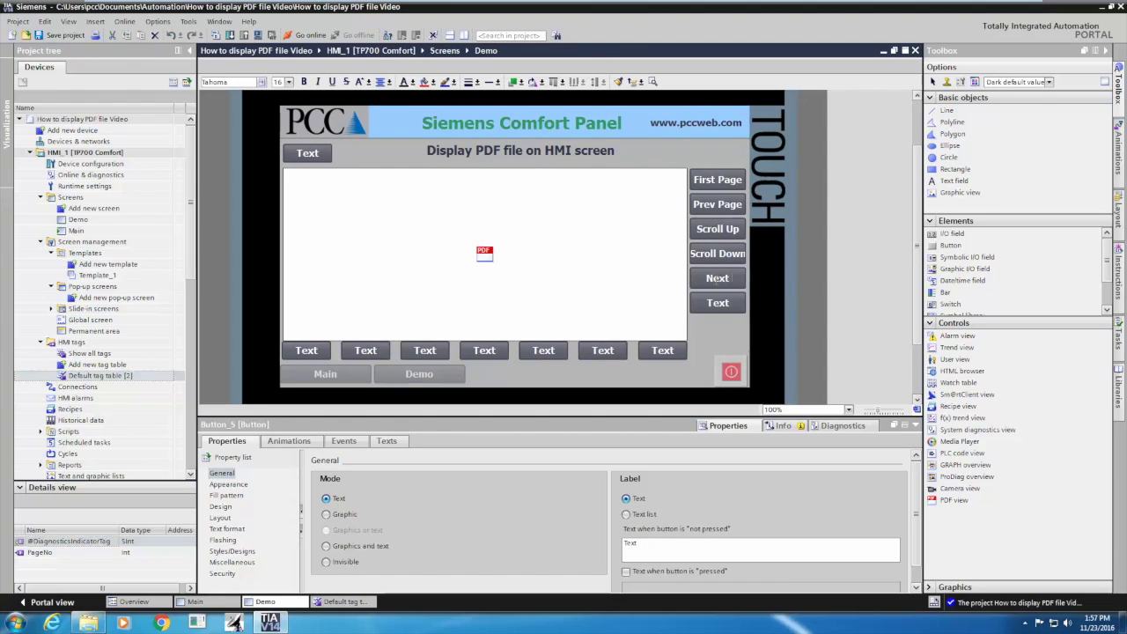
pyautogui.write(' Page')
pyautogui.doubleClick(718, 304)
pyautogui.write('Last Pa')
# Label the first four bottom buttons Left, Right, Fit Width and Fit Height.
pyautogui.press('Return')
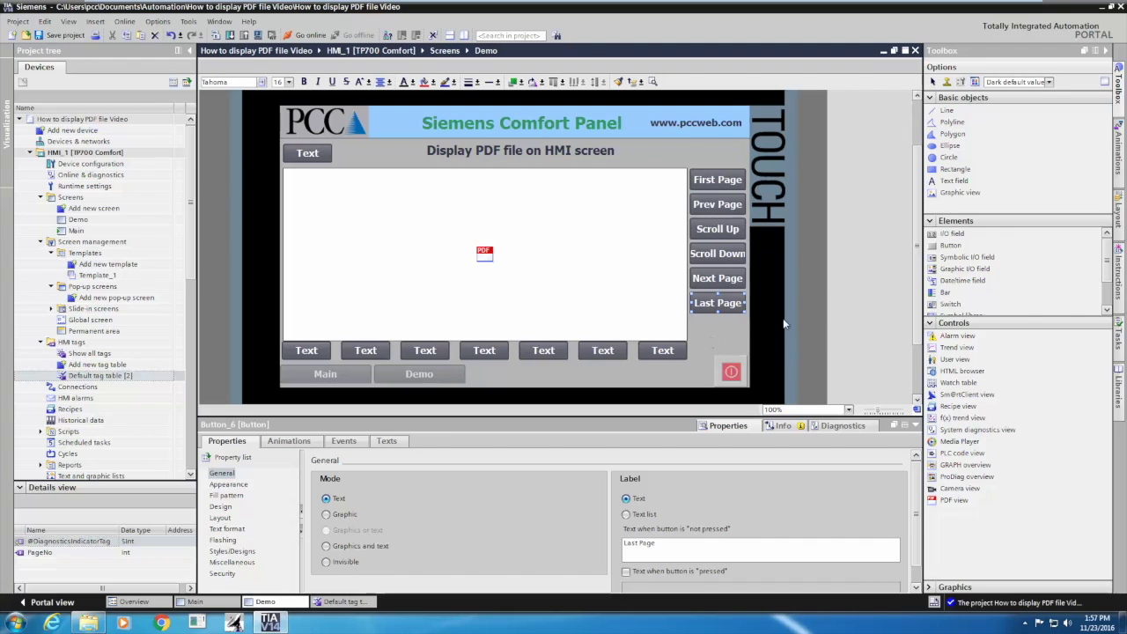
pyautogui.doubleClick(307, 351)
pyautogui.write('Lef')
pyautogui.doubleClick(365, 350)
pyautogui.write('Right')
pyautogui.doubleClick(424, 351)
pyautogui.write('Fit Width')
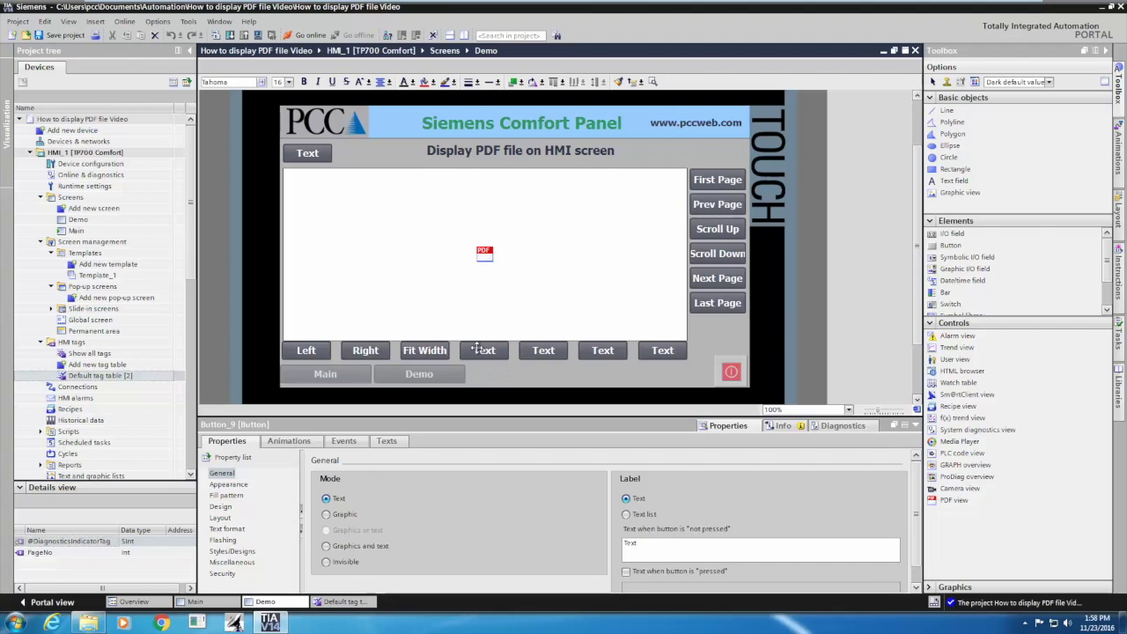
pyautogui.doubleClick(480, 351)
pyautogui.write('Fit Height')
# Label the remaining bottom buttons Zoom In, Zoom Out and Zoom 1:1.
pyautogui.doubleClick(544, 350)
pyautogui.write('Zoom In')
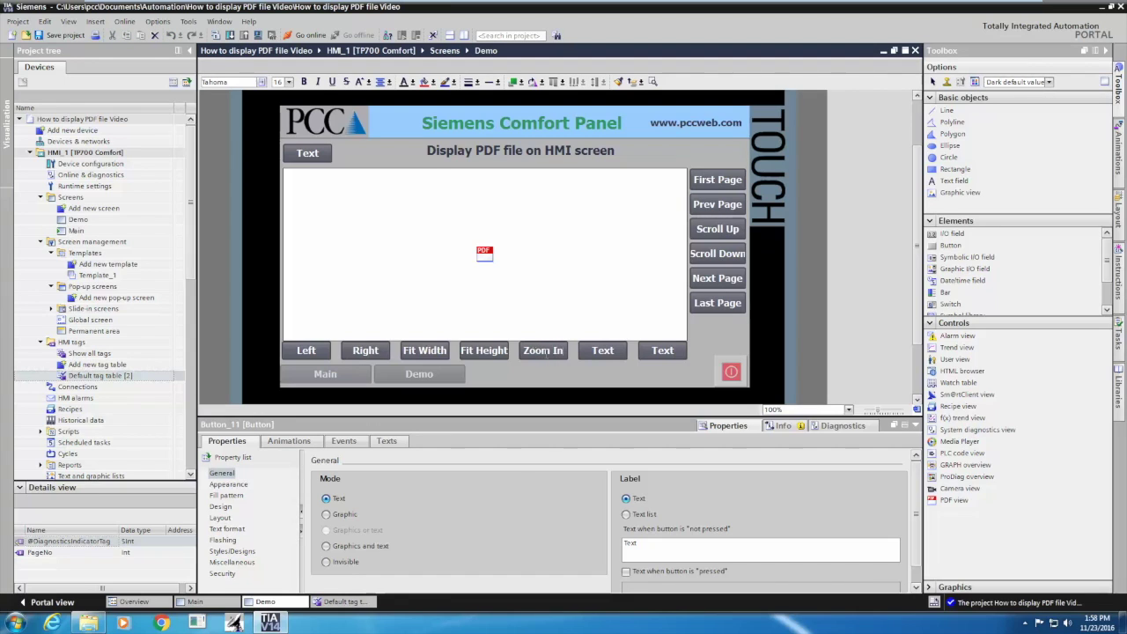
pyautogui.doubleClick(603, 351)
pyautogui.write('Zoom Out')
pyautogui.doubleClick(663, 351)
pyautogui.write('Zoom 1:1')
pyautogui.press('Return')
# Rename the button above the PDF view to Goto Page.
pyautogui.doubleClick(307, 153)
pyautogui.write('Goto Page')
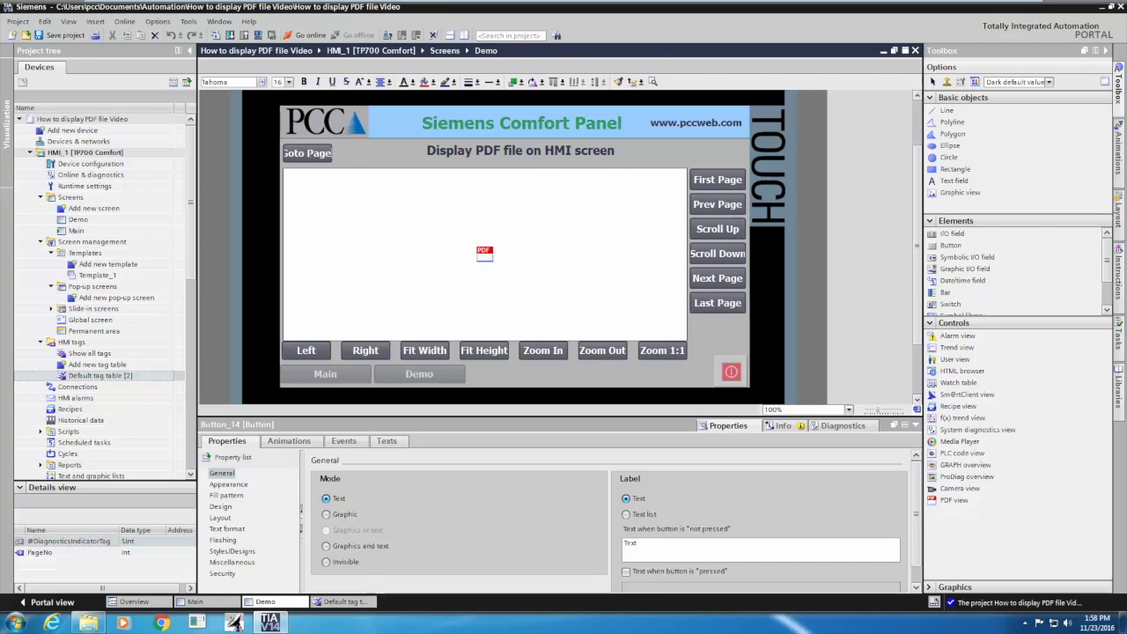
pyautogui.click(357, 165)
pyautogui.click(344, 154)
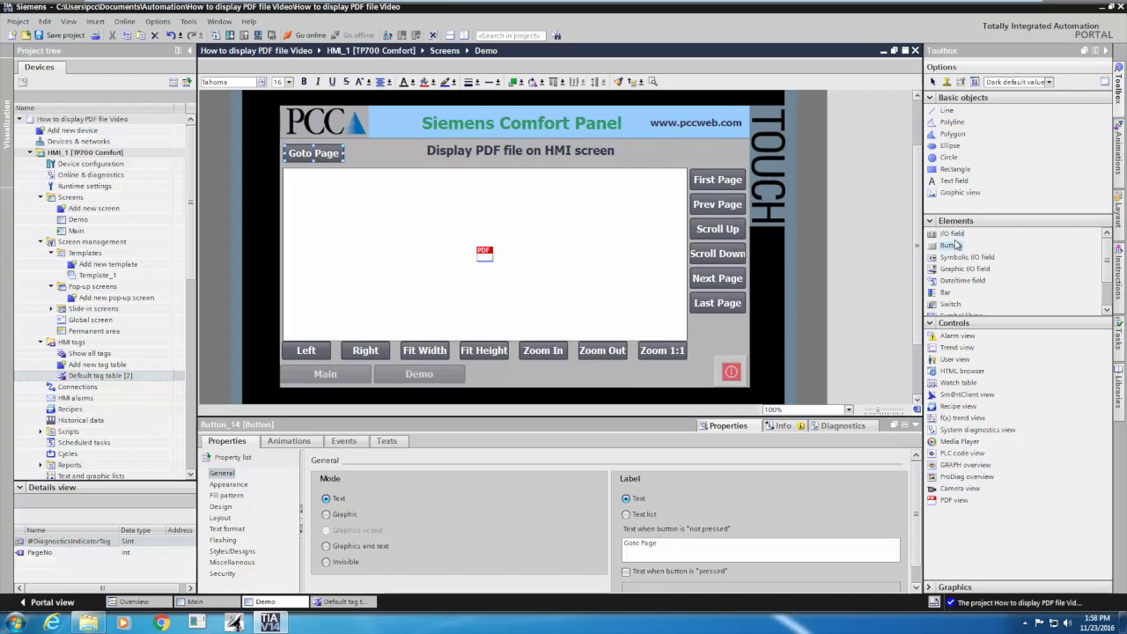
# Drop the PageNo tag beside Goto Page to create an I/O field bound to it.
pyautogui.click(19, 553)
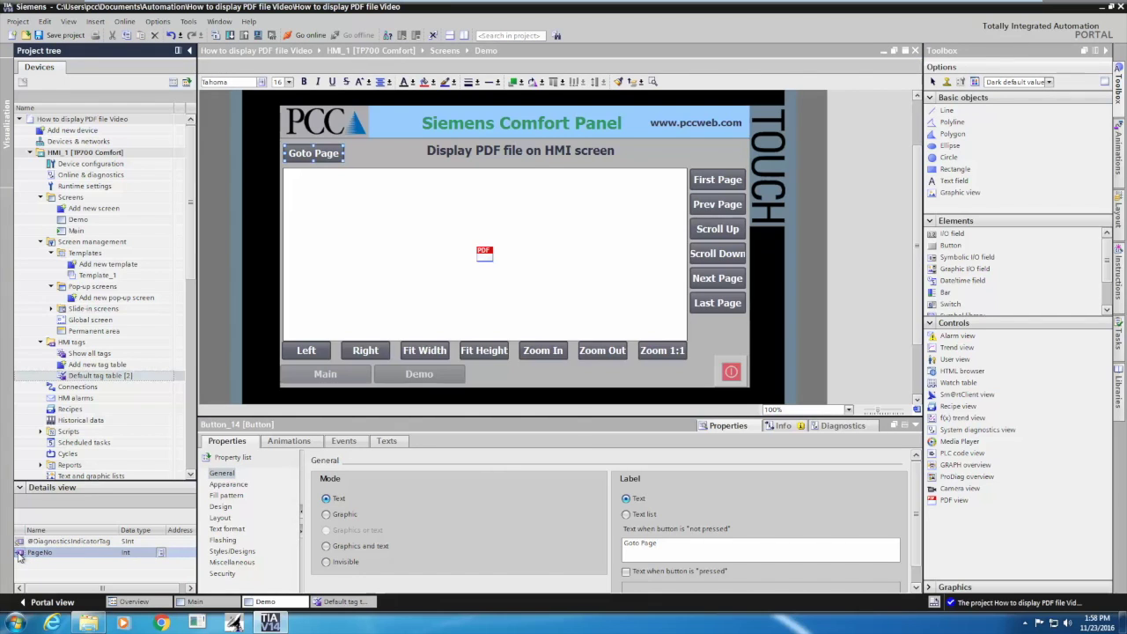
pyautogui.moveTo(20, 553); pyautogui.dragTo(378, 153)
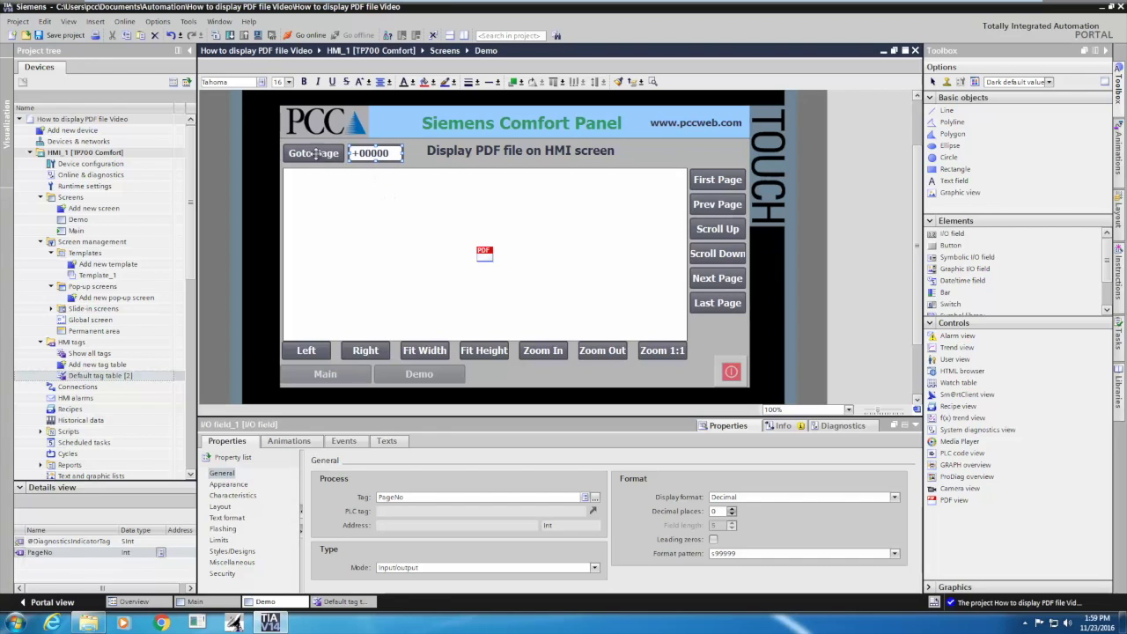
pyautogui.click(316, 153)
# Add the PDFGotoPage function to the Goto Page button's Press event.
pyautogui.click(345, 442)
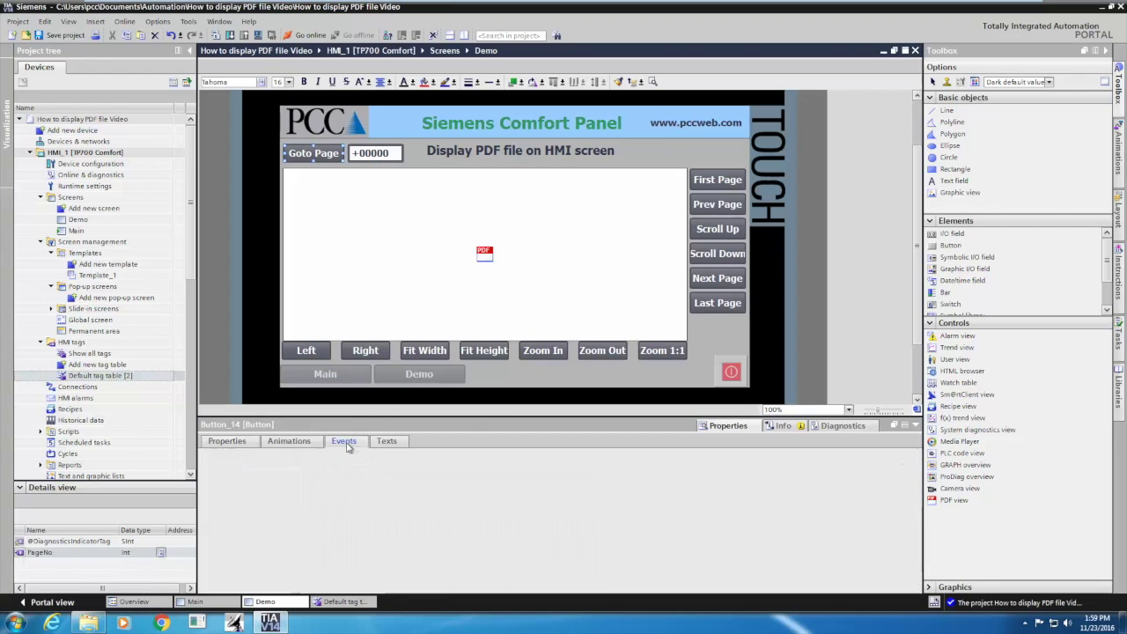
pyautogui.click(227, 485)
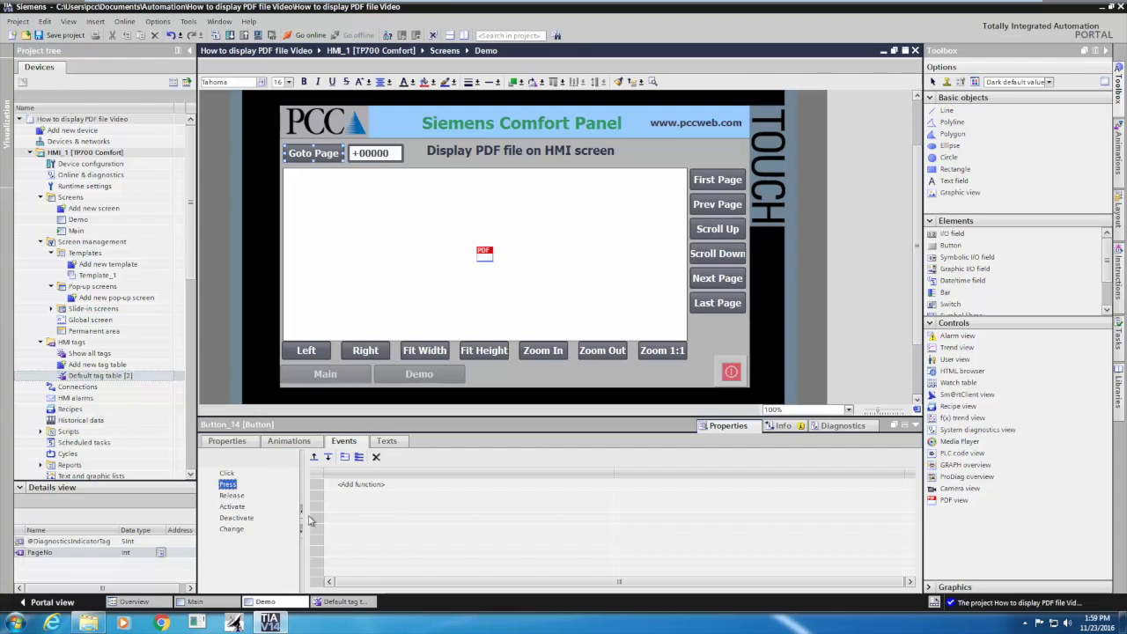
pyautogui.click(354, 487)
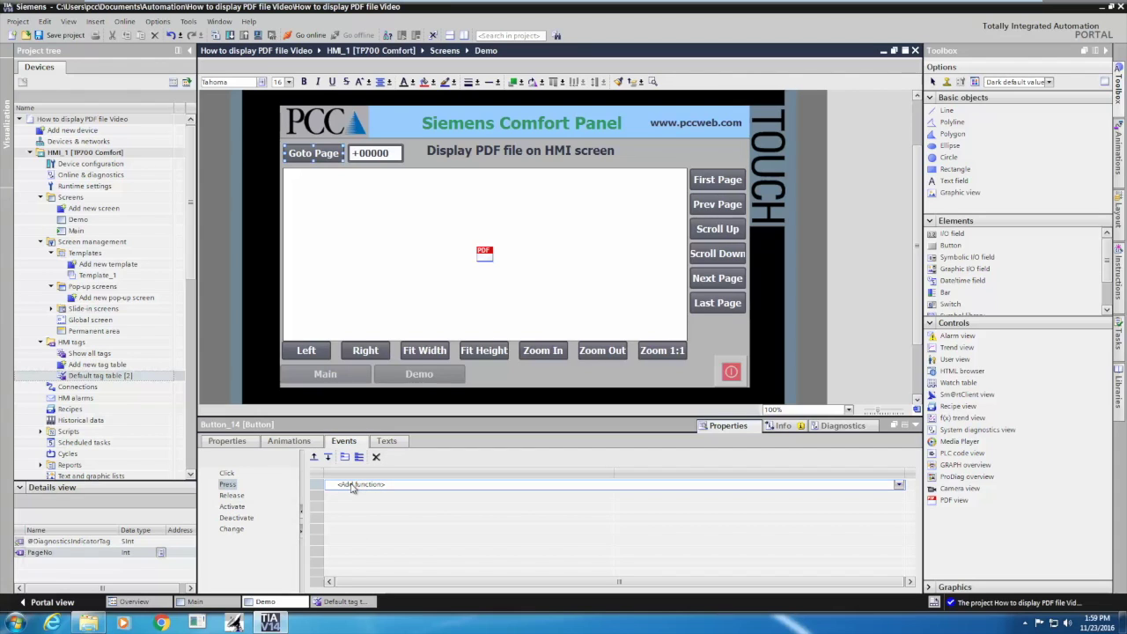
pyautogui.write('pdf')
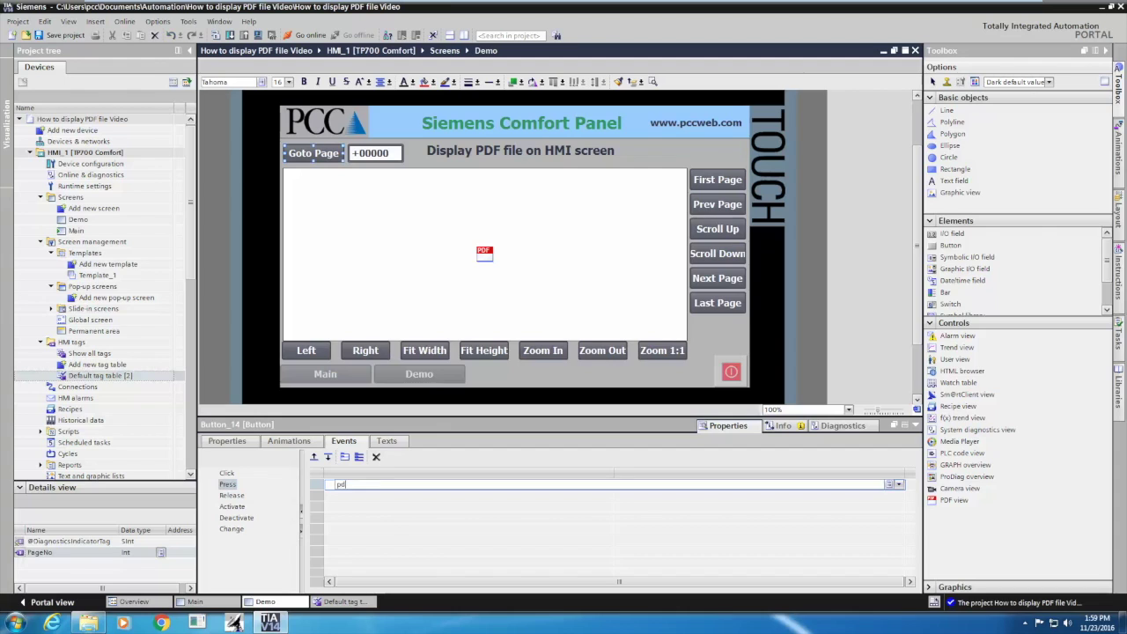
pyautogui.write('g')
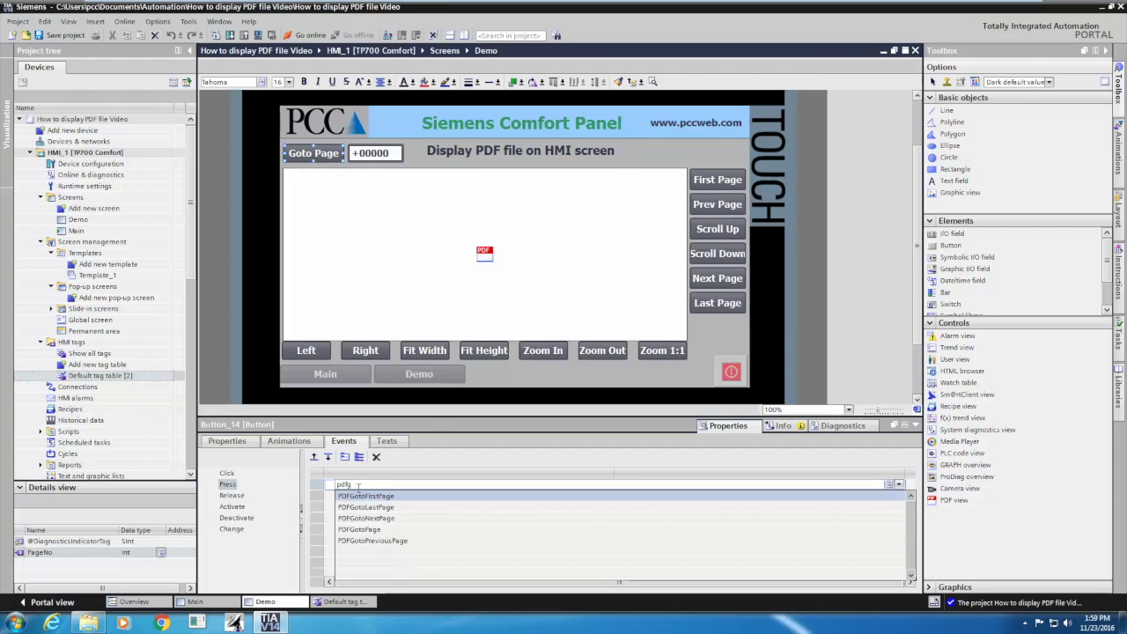
pyautogui.click(358, 529)
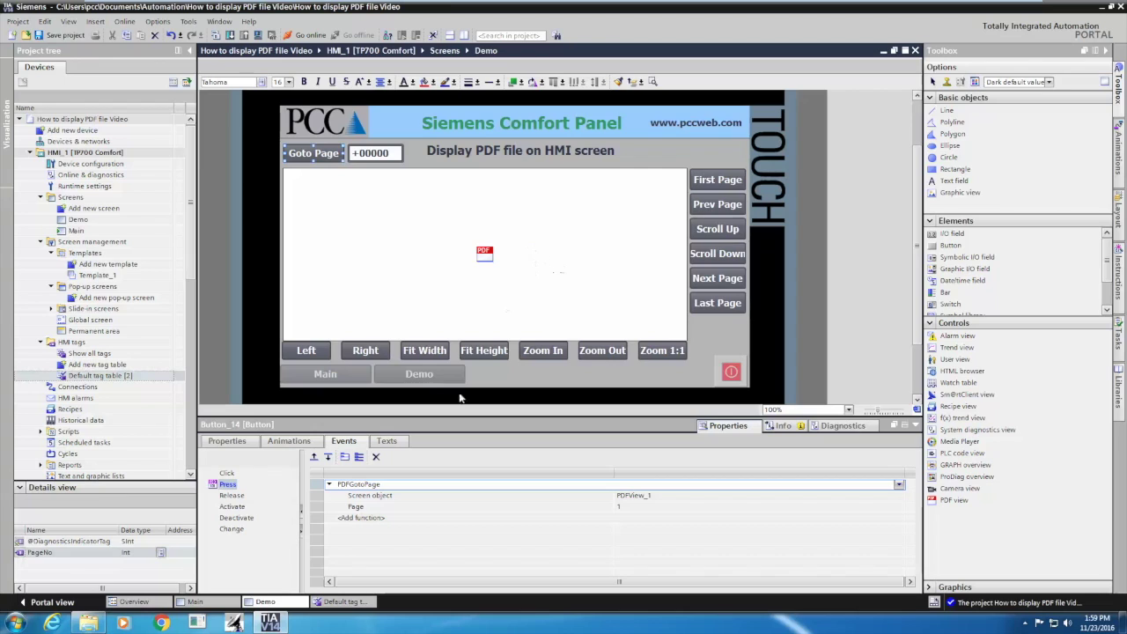
# Set PDFGotoPage's Page parameter to the PageNo tag.
pyautogui.click(625, 508)
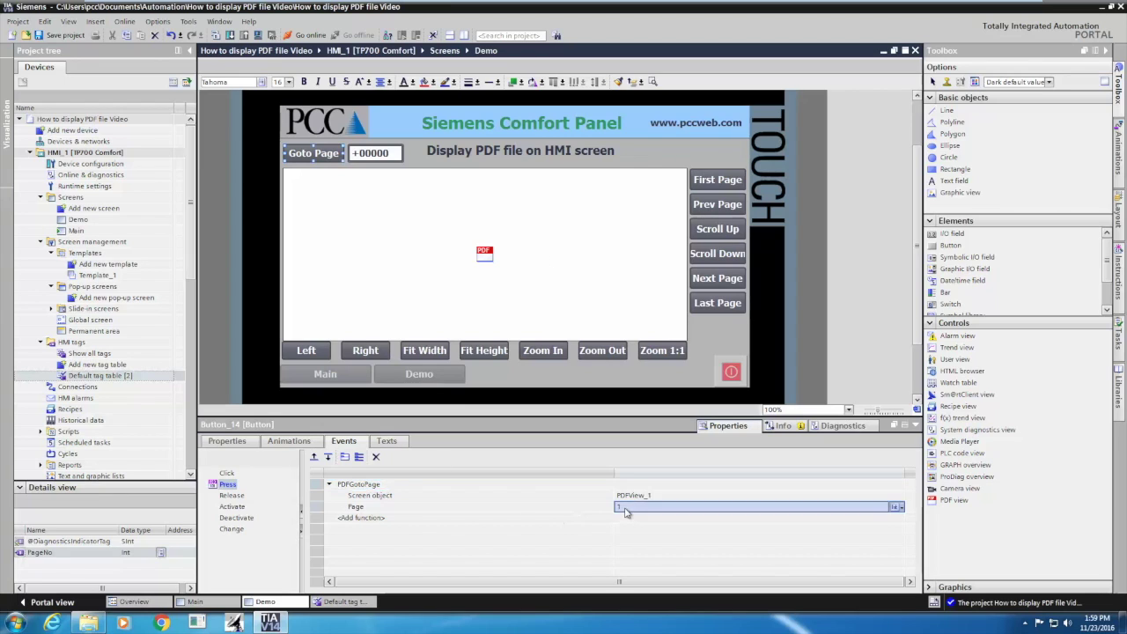
pyautogui.click(902, 509)
pyautogui.click(898, 508)
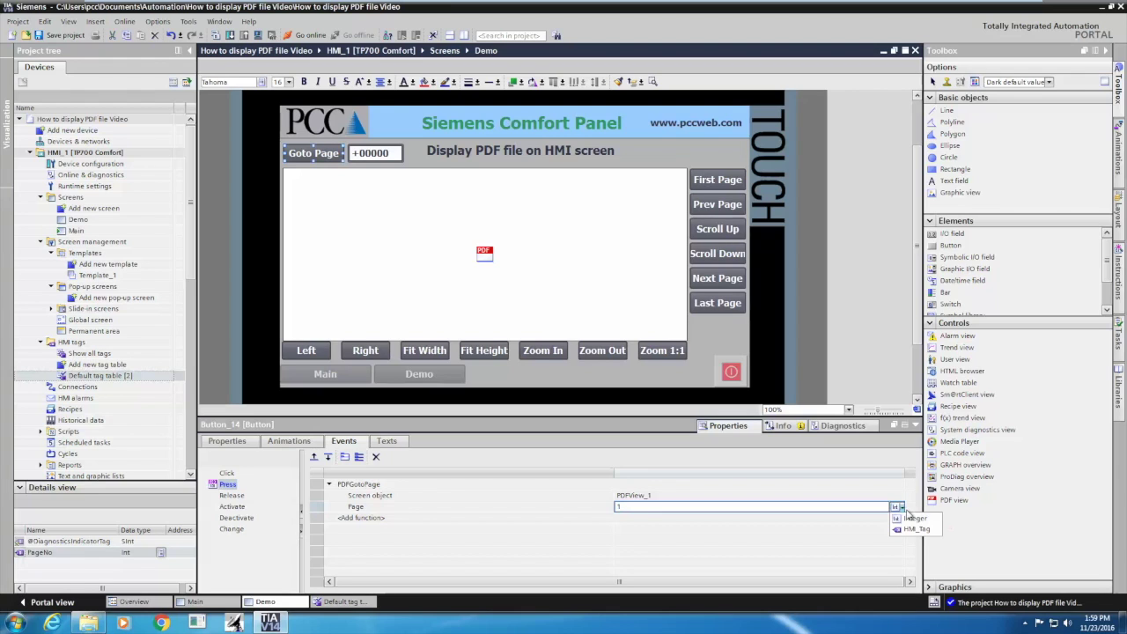
pyautogui.click(903, 531)
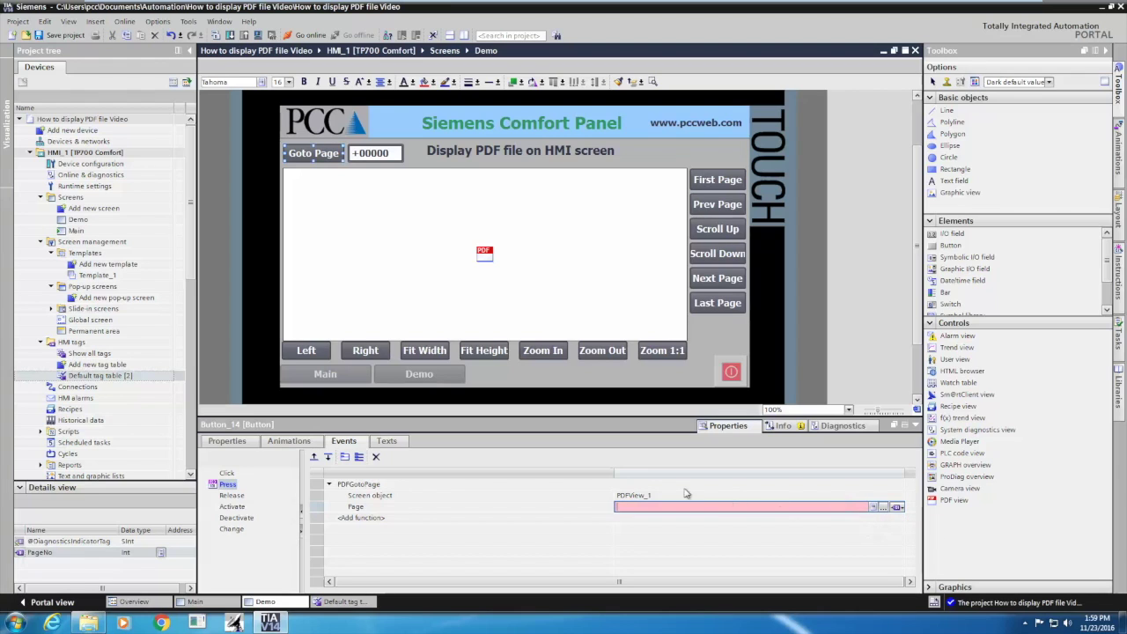
pyautogui.click(21, 554)
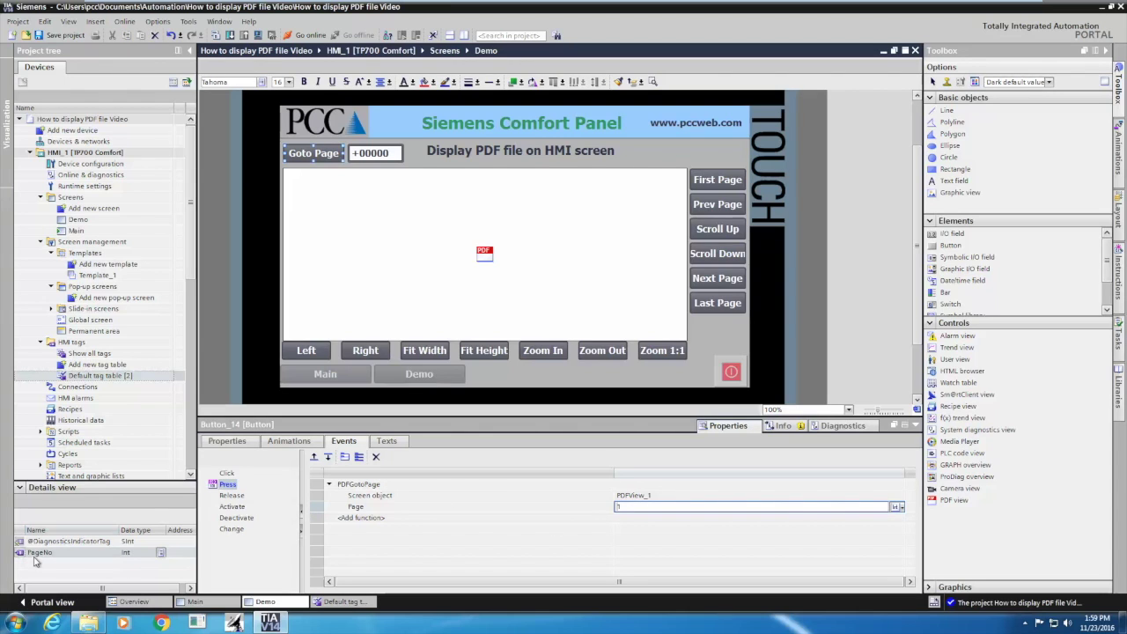
pyautogui.moveTo(36, 555); pyautogui.dragTo(643, 521)
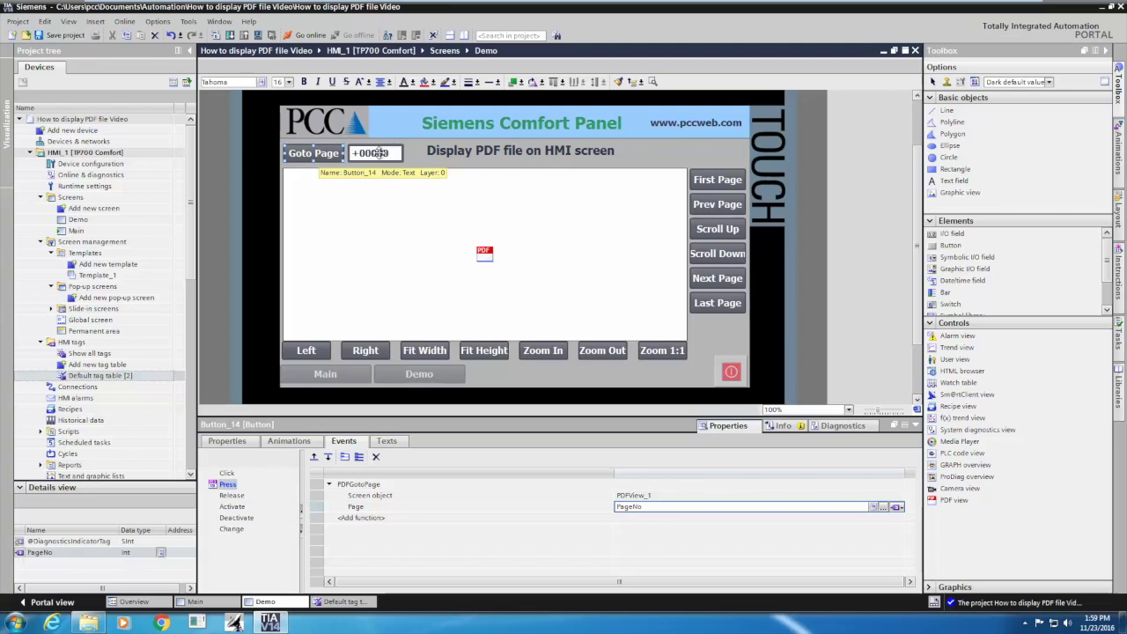
pyautogui.click(712, 179)
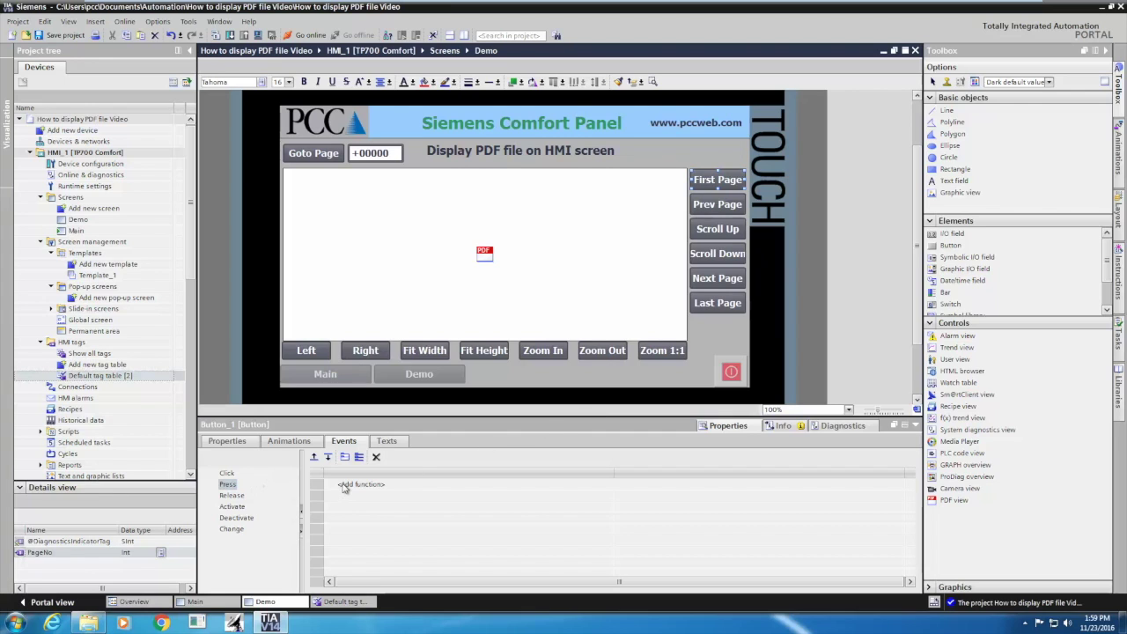
# Make First Page jump to the first PDF page and Prev Page run PDFGotoPreviousPage.
pyautogui.click(344, 487)
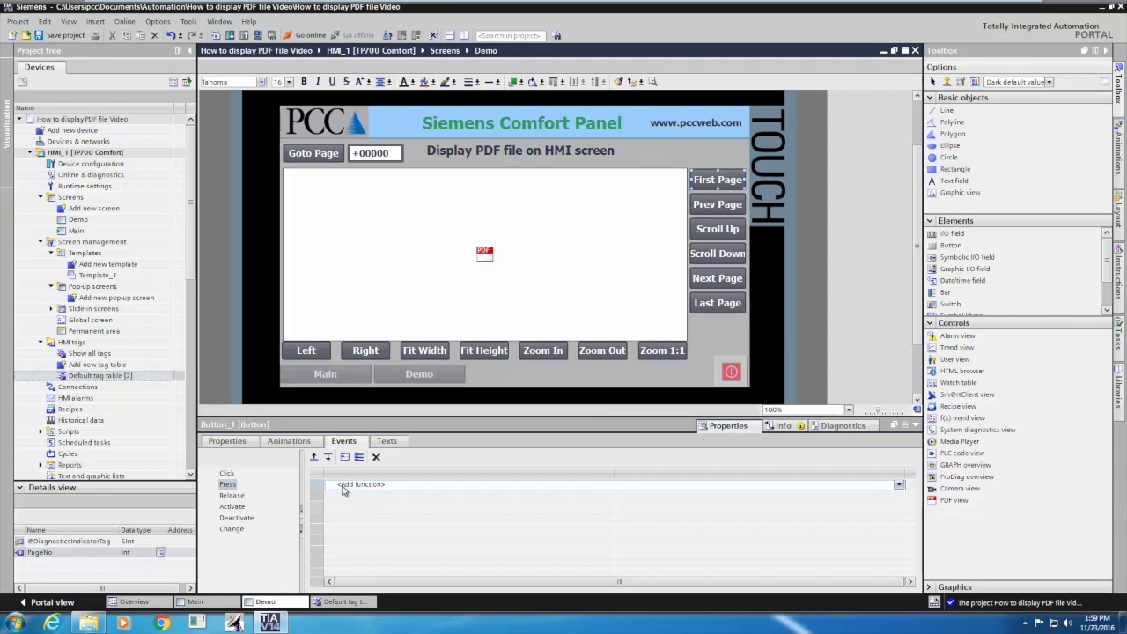
pyautogui.write('pdf')
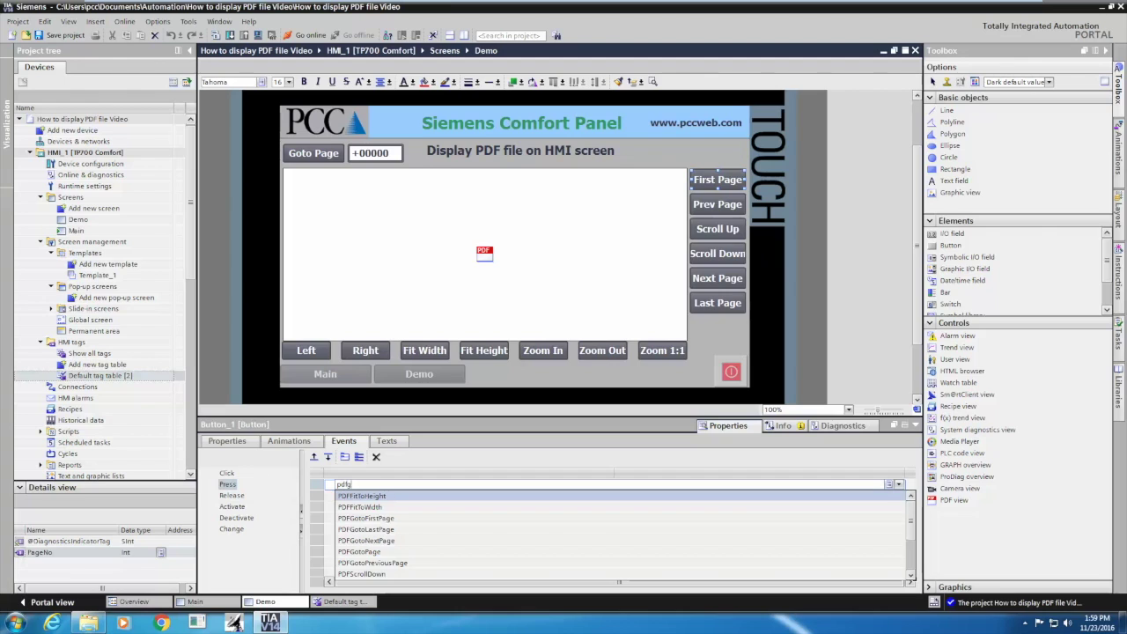
pyautogui.write('g')
pyautogui.click(364, 497)
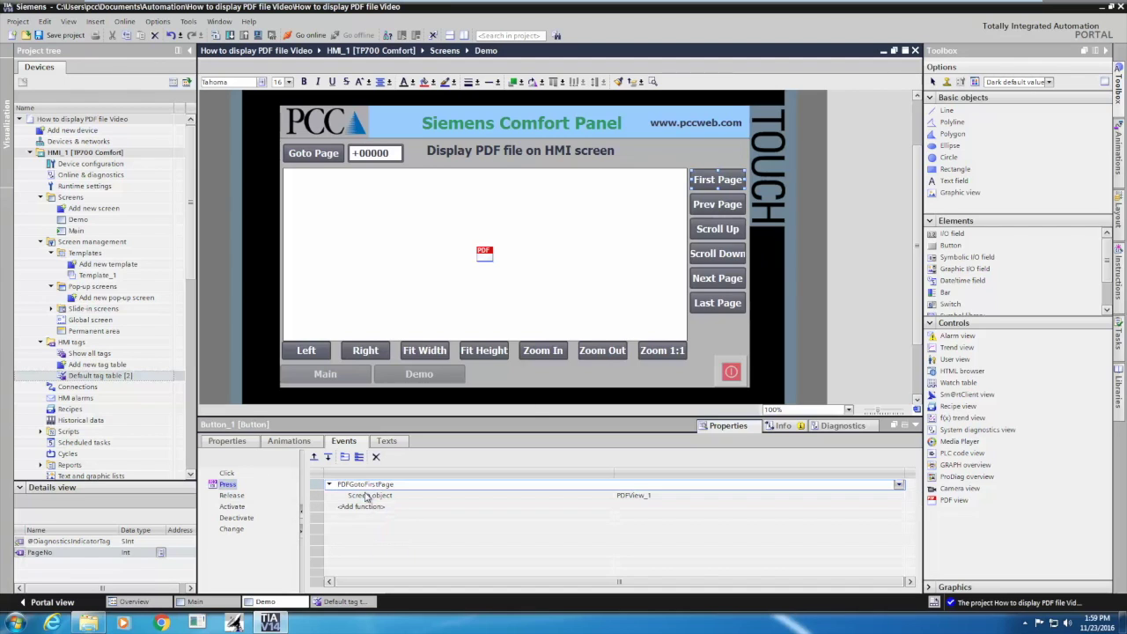
pyautogui.click(714, 204)
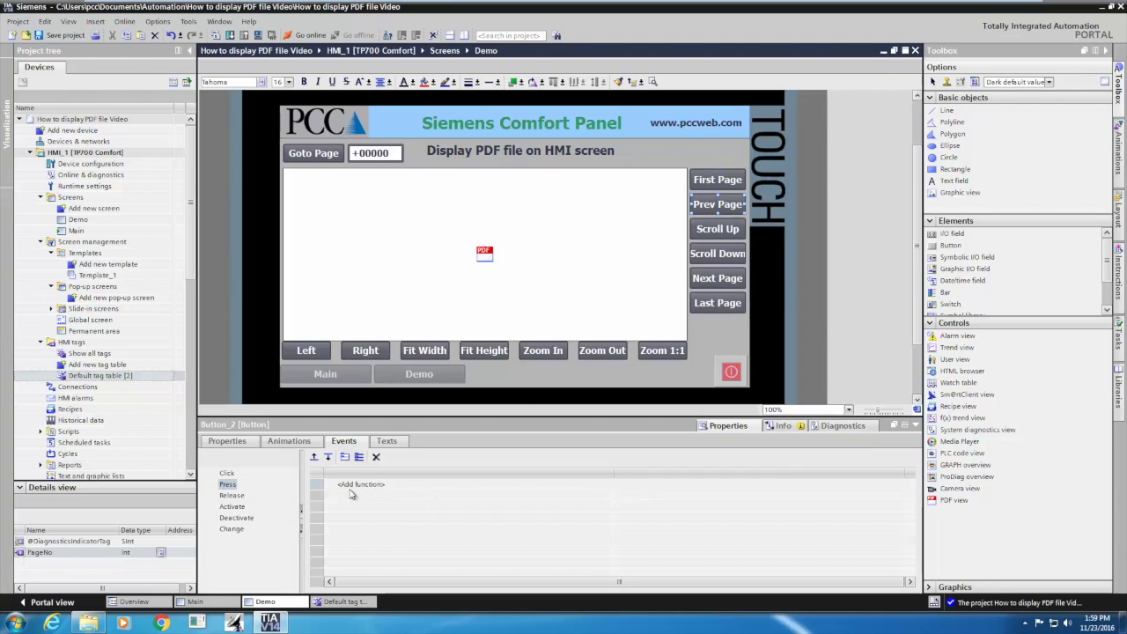
pyautogui.click(347, 486)
pyautogui.write('pdf')
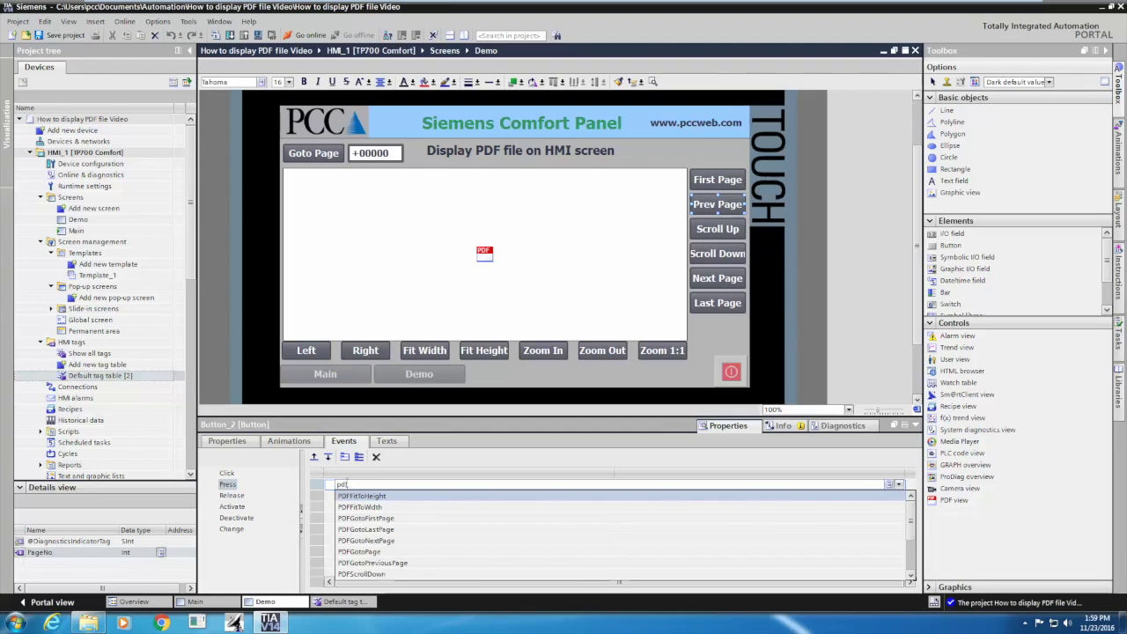
pyautogui.write('g')
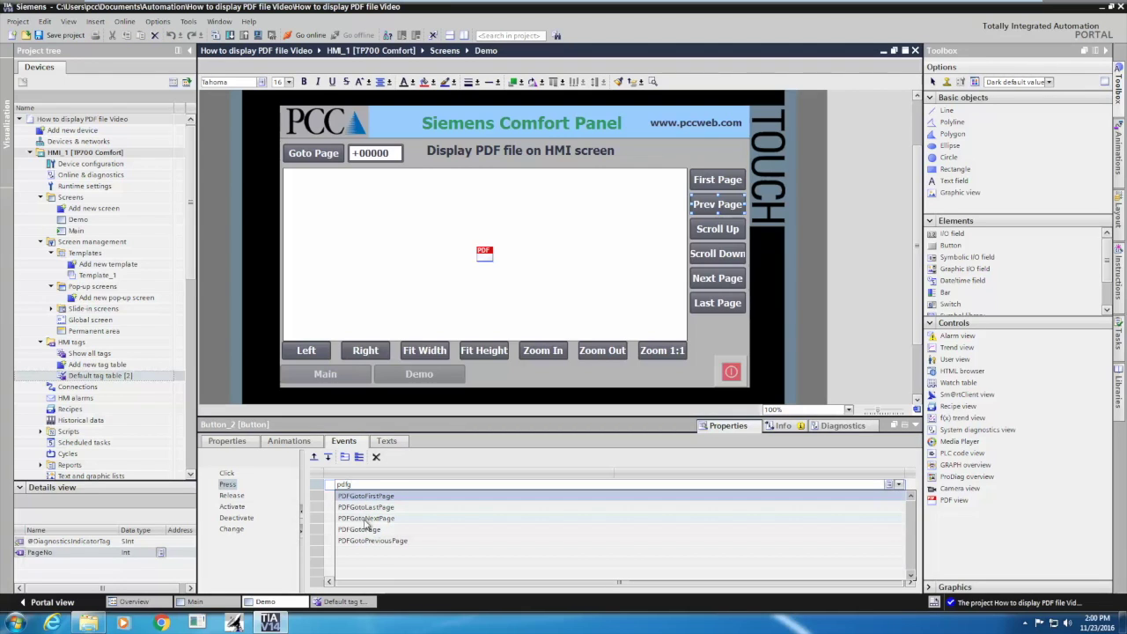
pyautogui.click(374, 542)
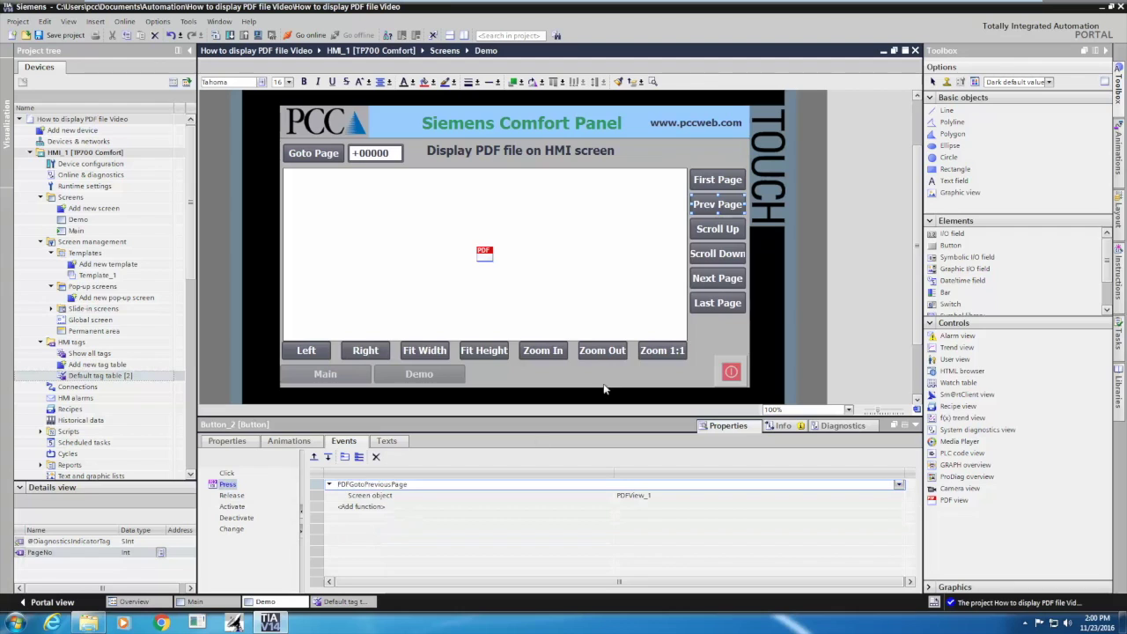
# Assign PDFScrollUp to Scroll Up and PDFScrollDown to Scroll Down on Press.
pyautogui.click(705, 233)
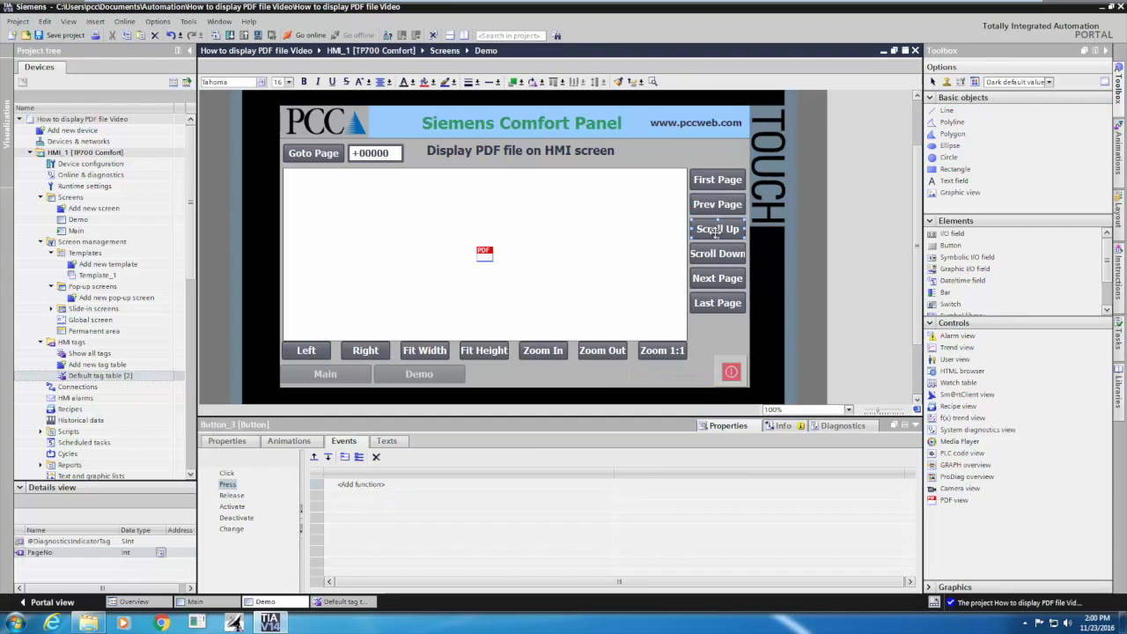
pyautogui.click(365, 485)
pyautogui.write('pdfs')
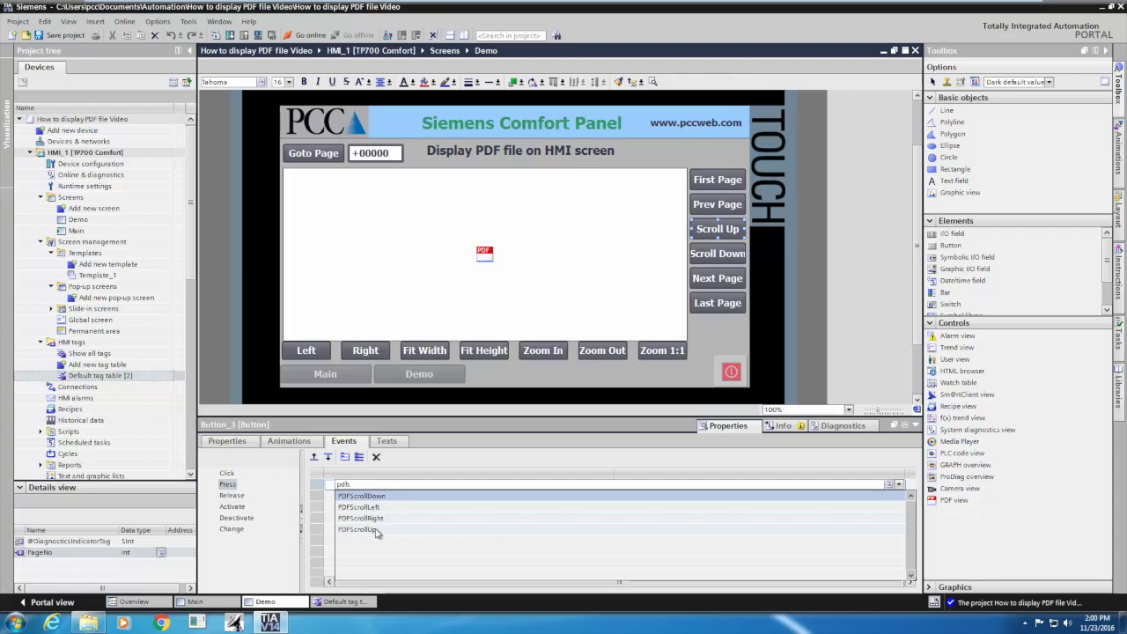
pyautogui.click(362, 529)
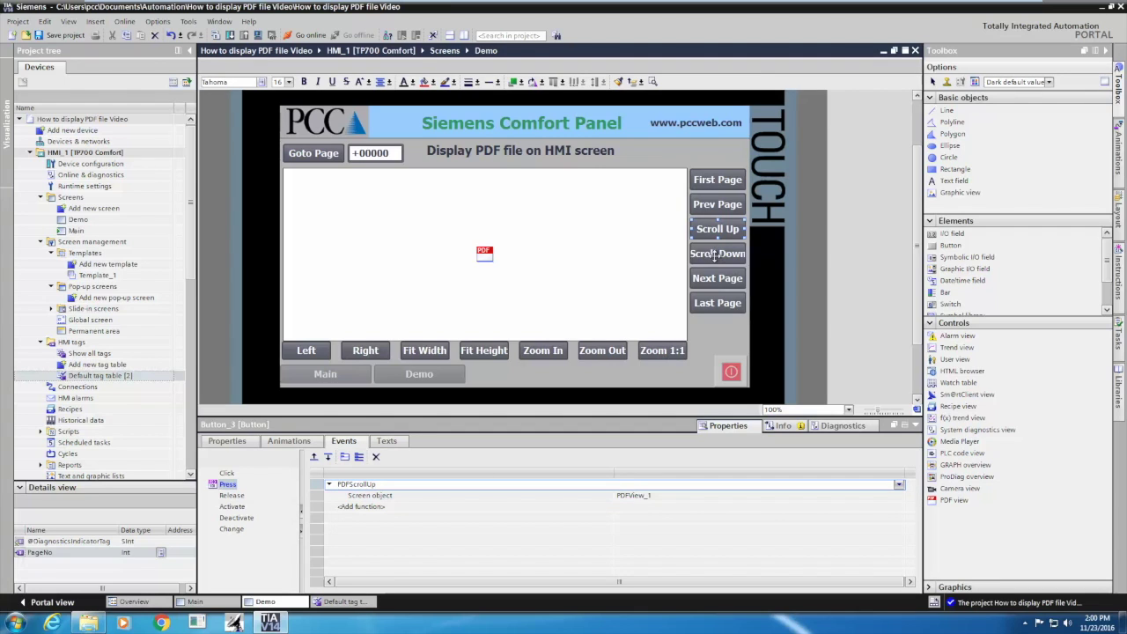
pyautogui.click(715, 256)
pyautogui.click(352, 487)
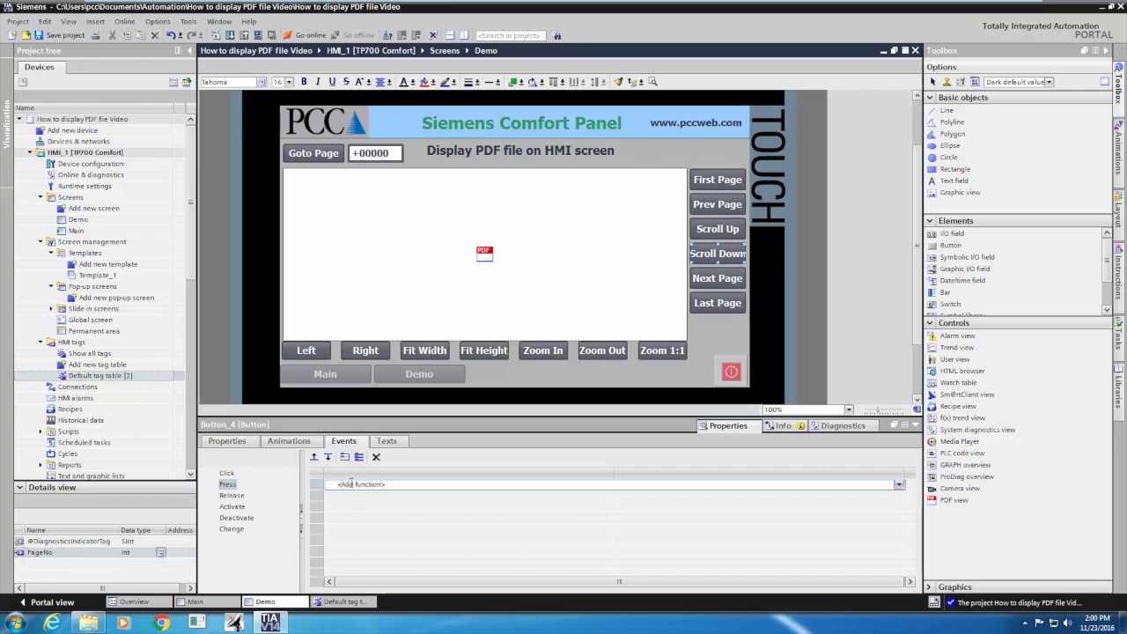
pyautogui.write('pdfs')
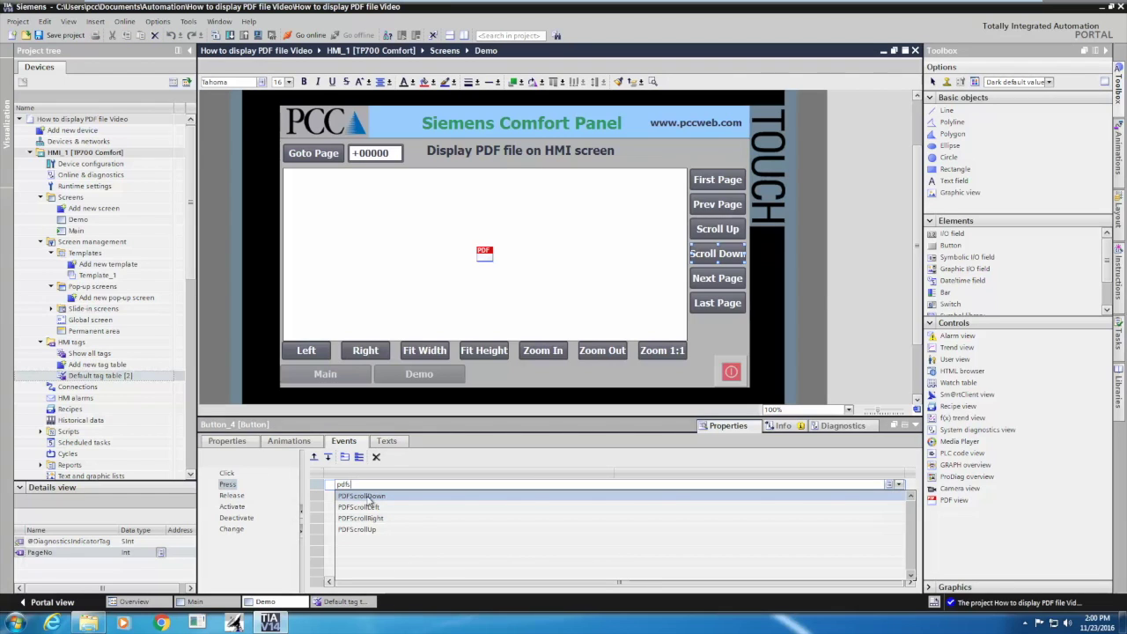
pyautogui.click(366, 496)
# Assign PDFGotoNextPage to Next Page and PDFGotoLastPage to Last Page on Press.
pyautogui.click(717, 278)
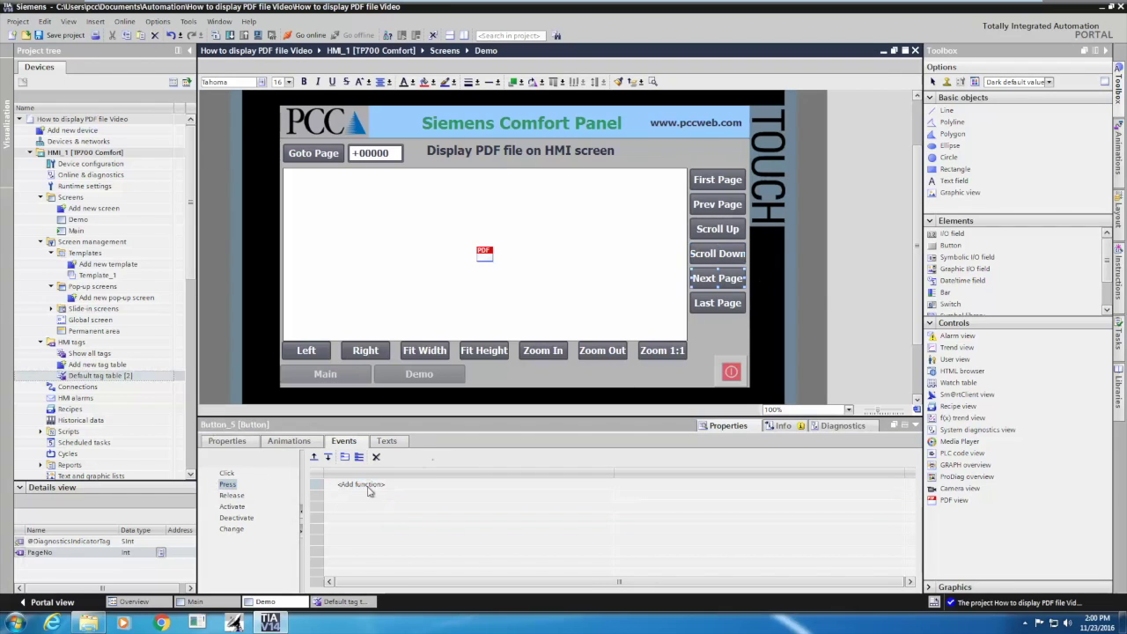
pyautogui.click(367, 489)
pyautogui.write('pdf')
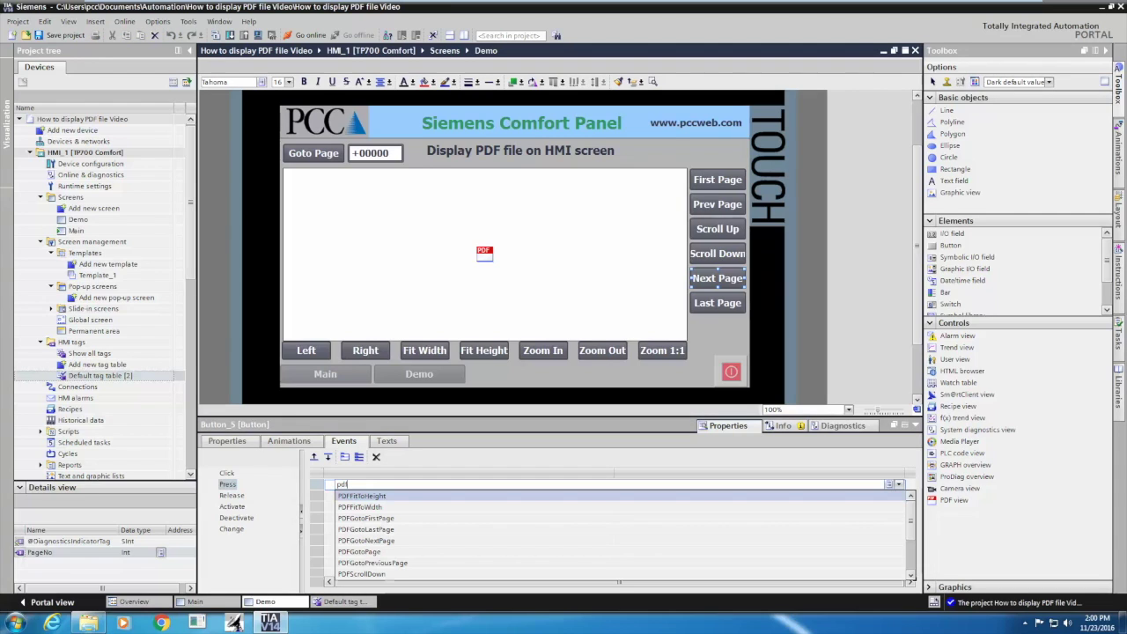
pyautogui.click(378, 541)
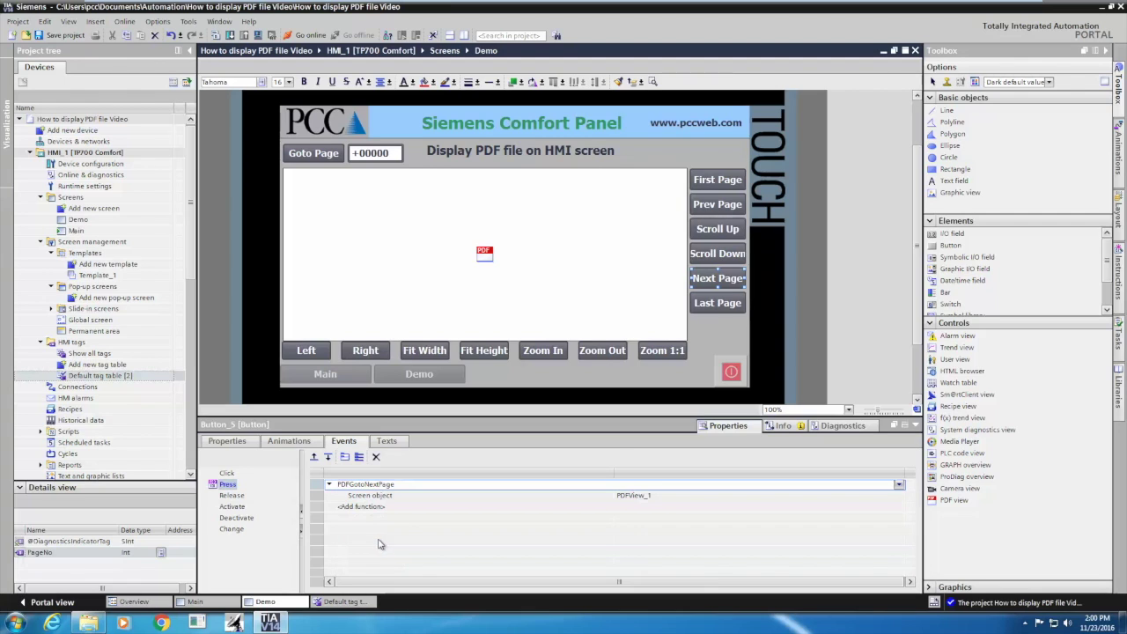
pyautogui.click(719, 307)
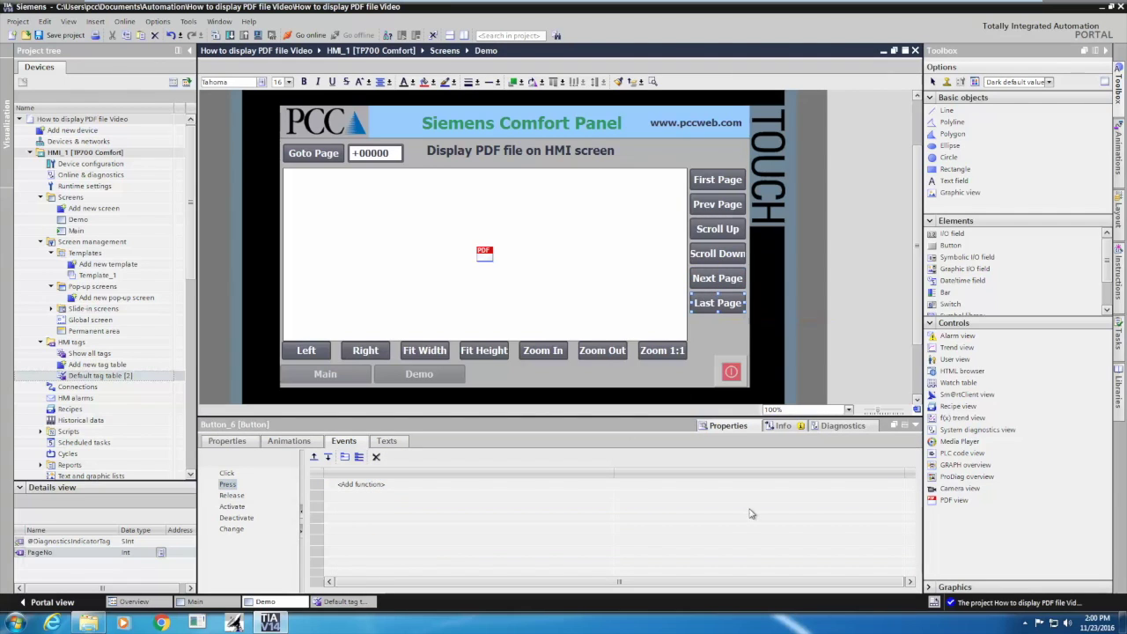
pyautogui.click(402, 490)
pyautogui.write('pd')
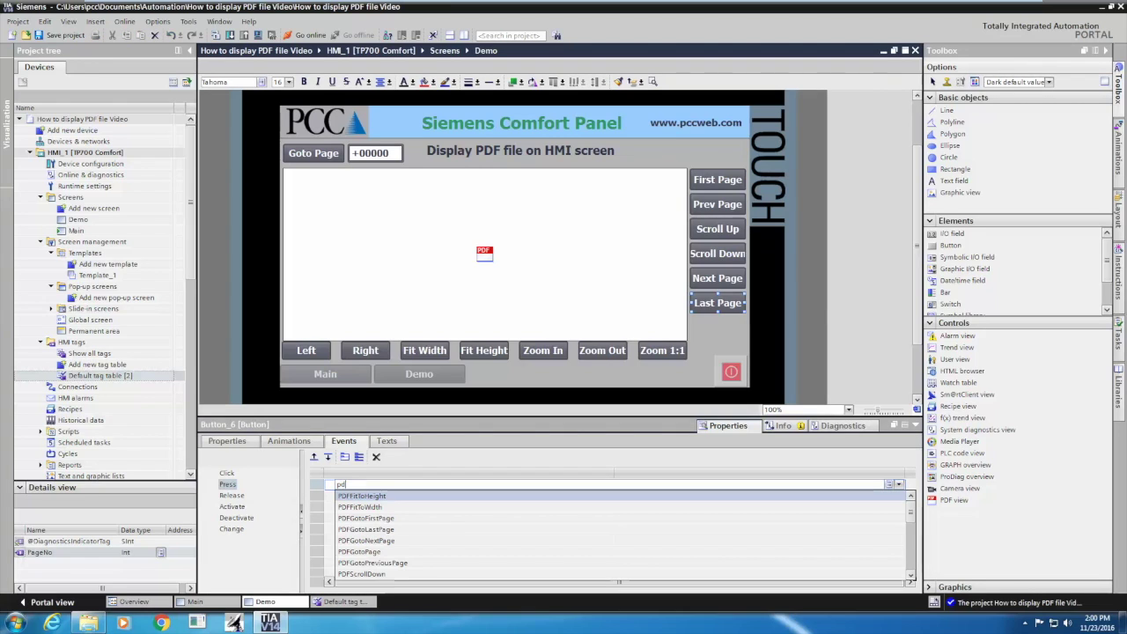
pyautogui.write('f')
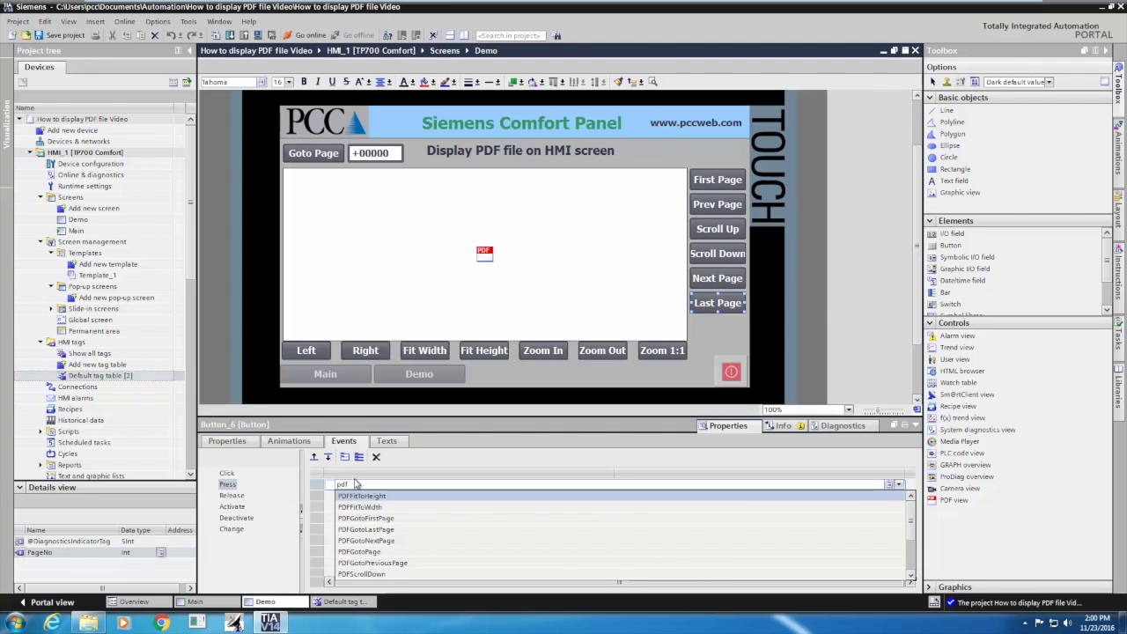
pyautogui.write('g')
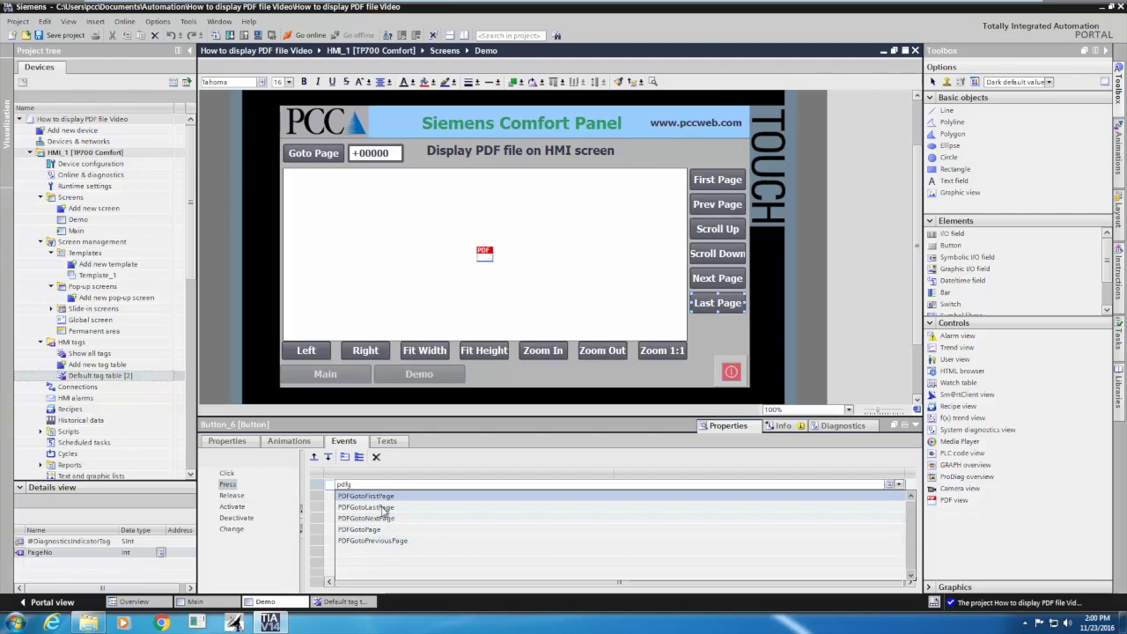
pyautogui.click(383, 508)
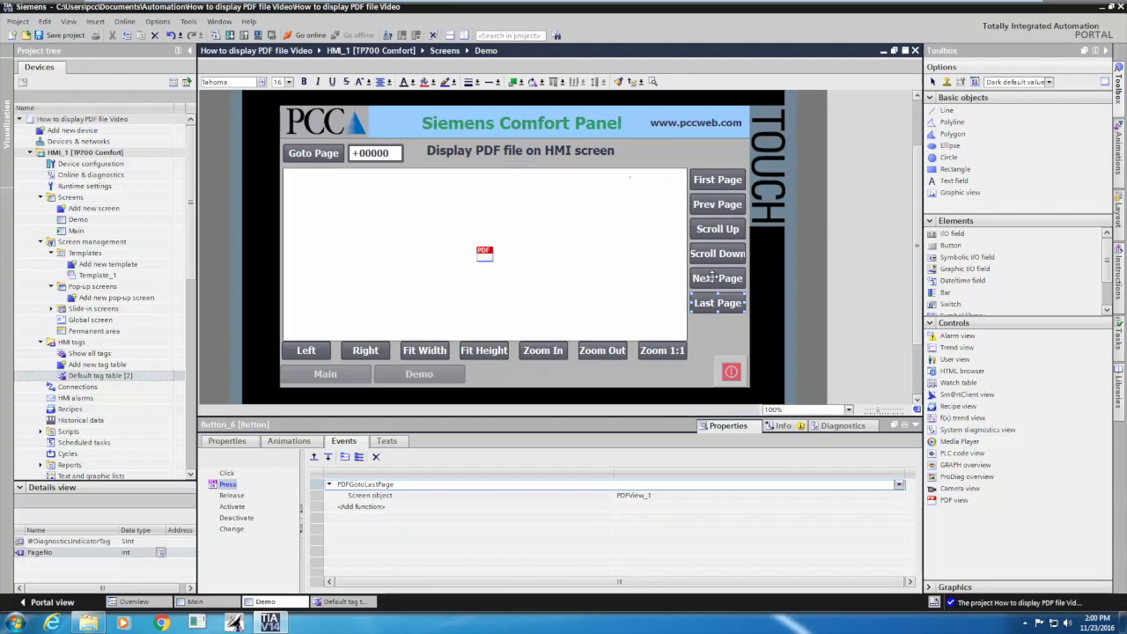
# Assign PDFScrollLeft to the Left button and PDFScrollRight to the Right button on Press.
pyautogui.click(308, 351)
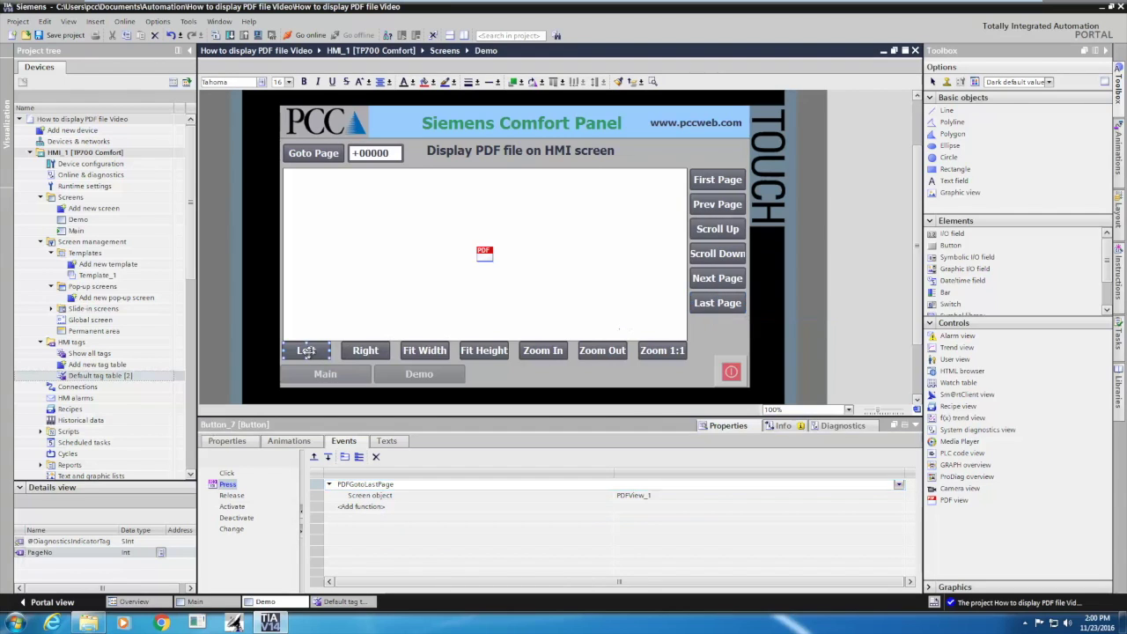
pyautogui.click(361, 485)
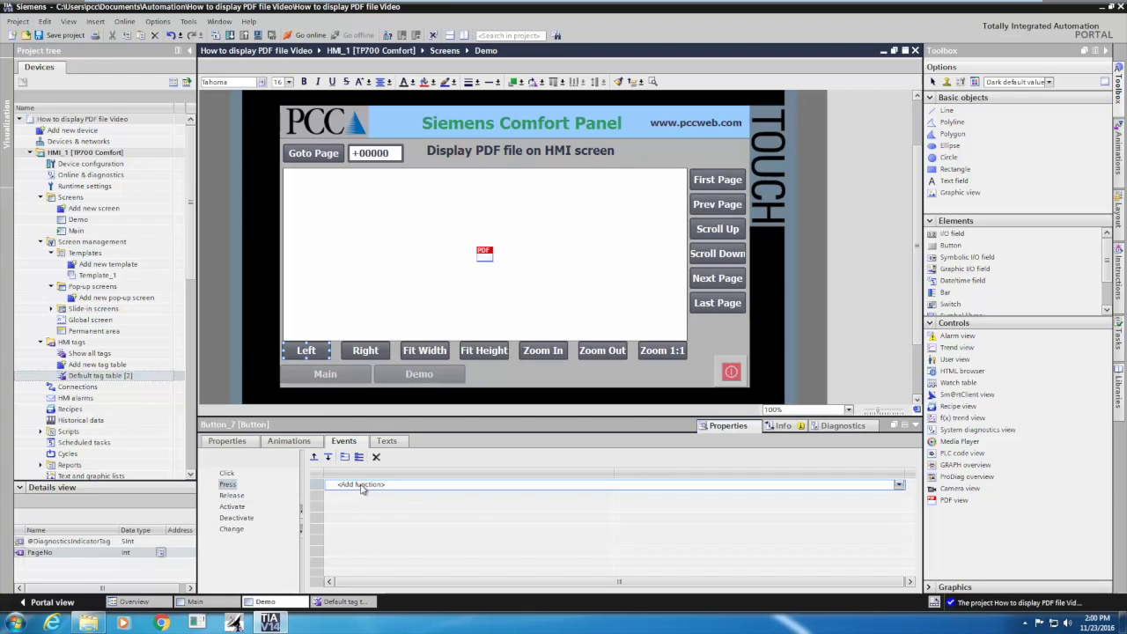
pyautogui.write('pdf')
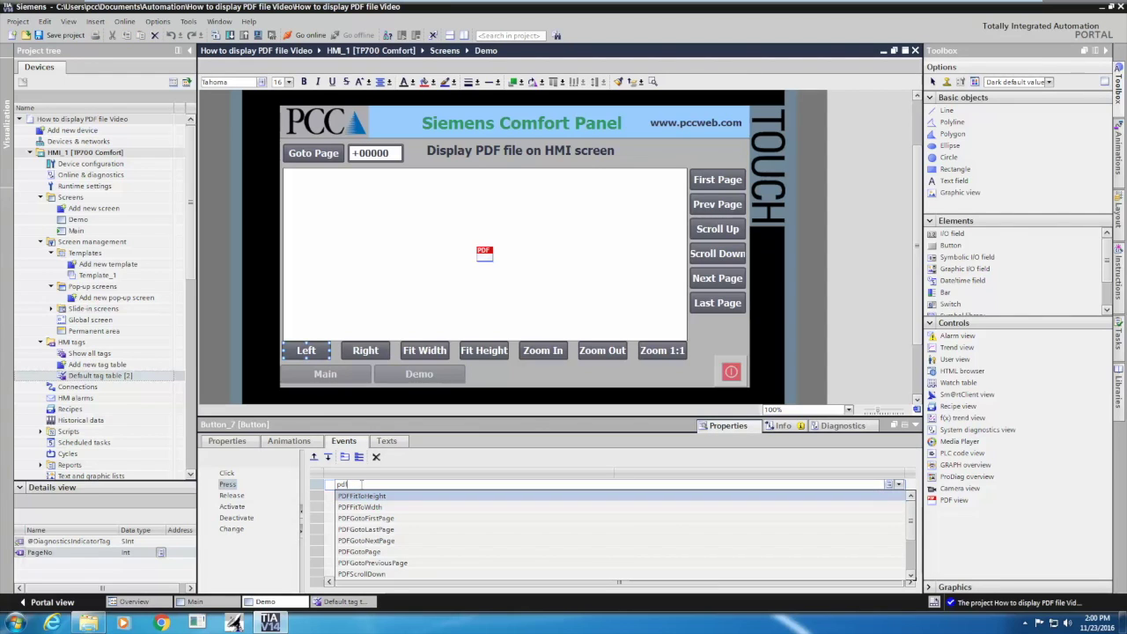
pyautogui.write('s')
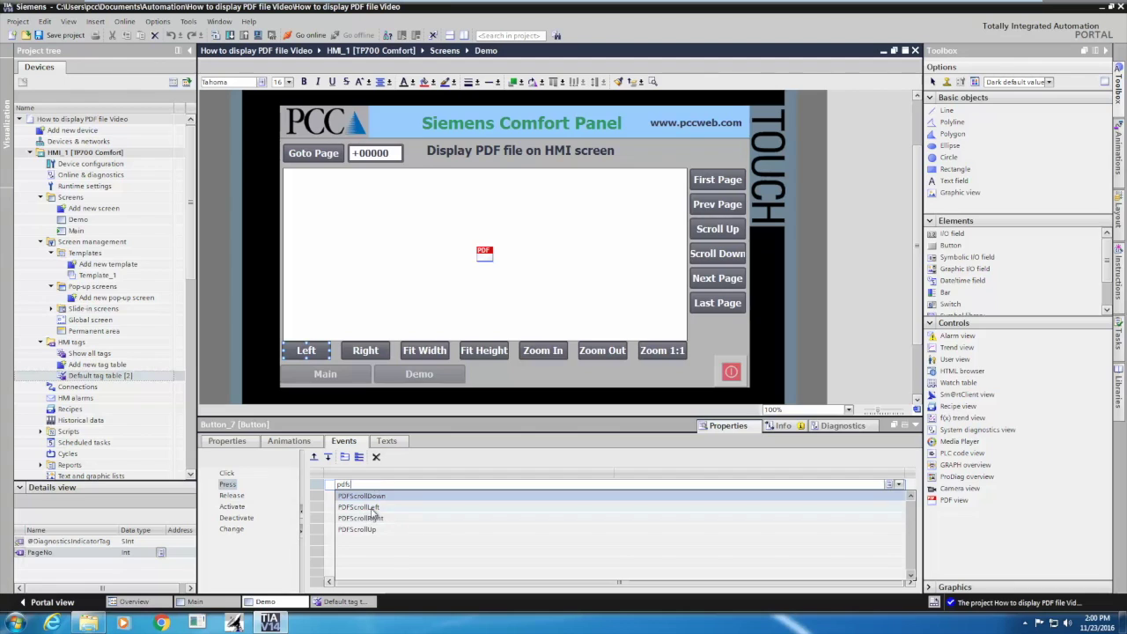
pyautogui.click(372, 508)
pyautogui.click(365, 351)
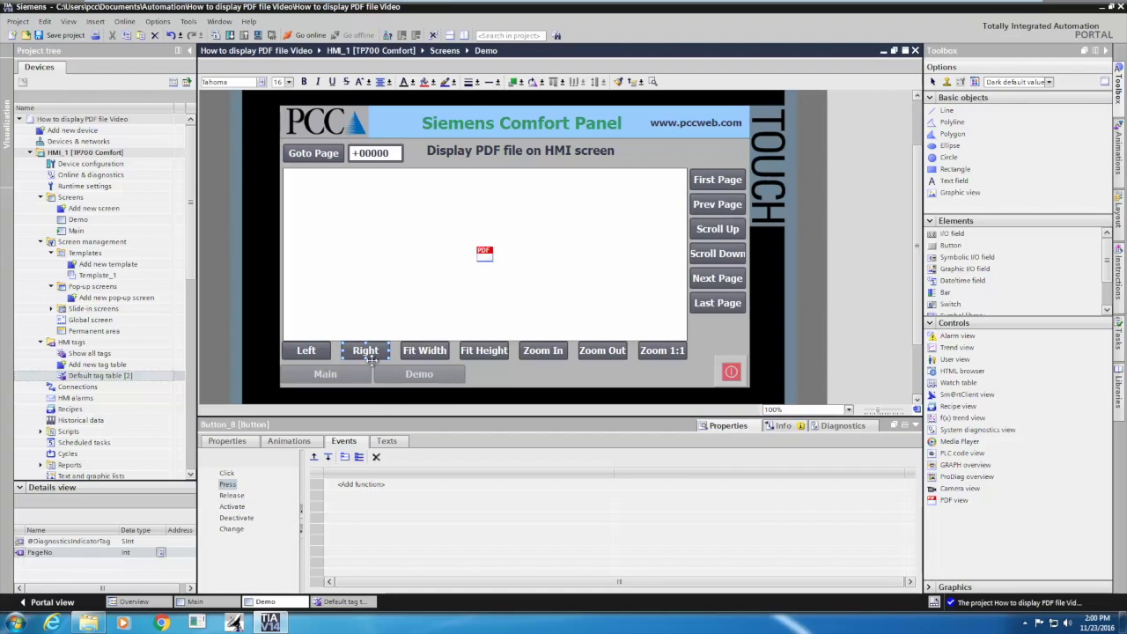
pyautogui.click(356, 483)
pyautogui.write('pdfs')
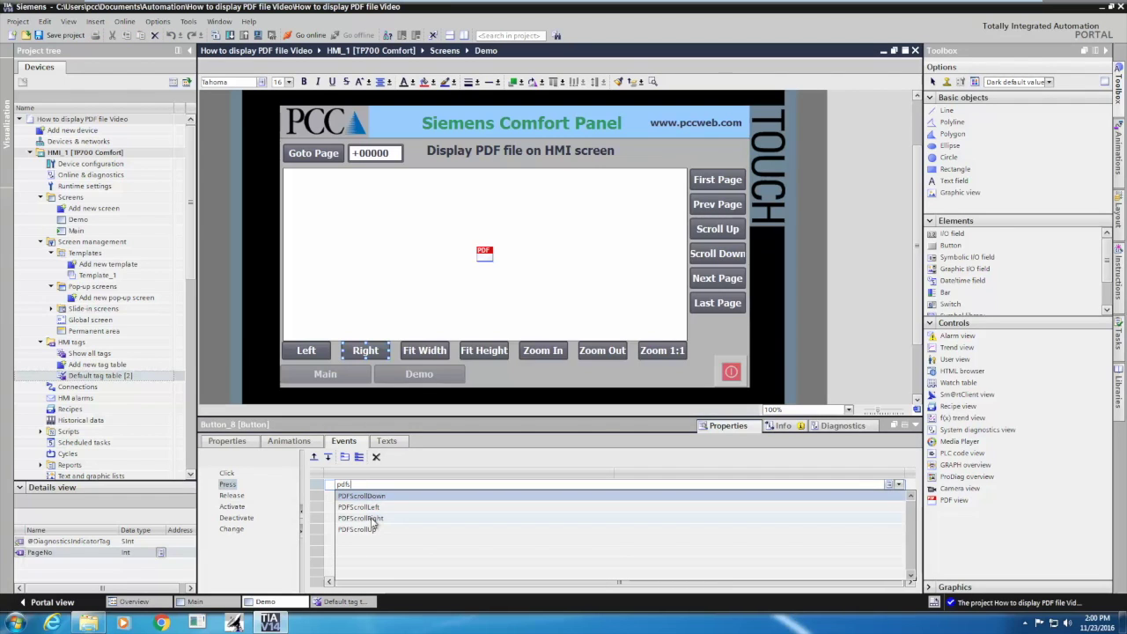
pyautogui.click(371, 520)
# Assign PDFFitToWidth to the Fit Width button's Press event.
pyautogui.click(426, 351)
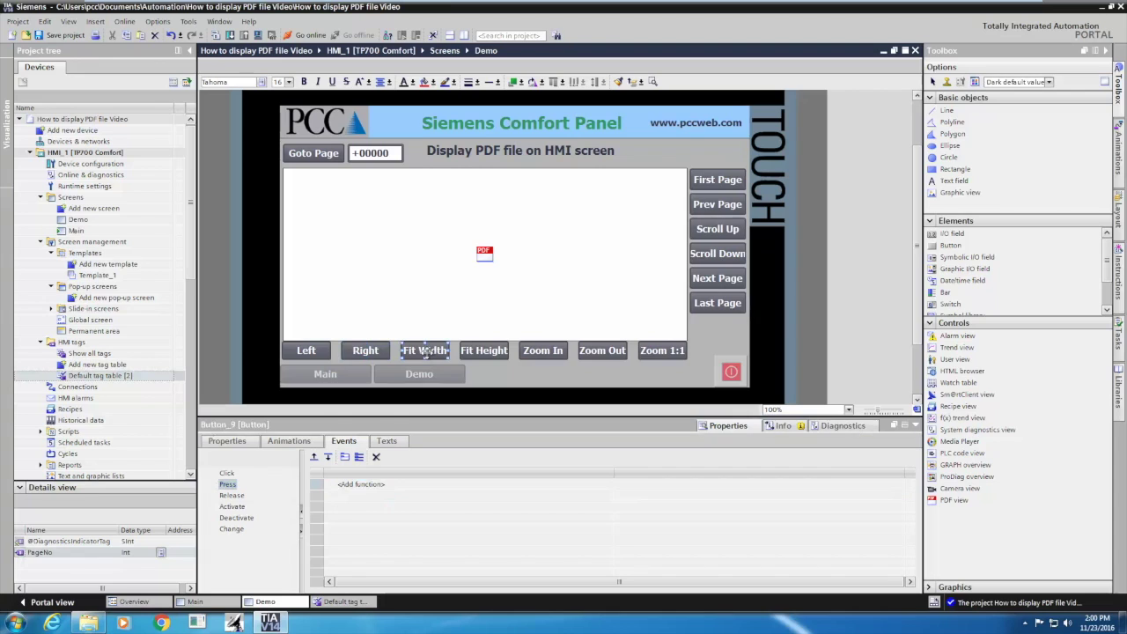
pyautogui.click(359, 487)
pyautogui.write('pdf')
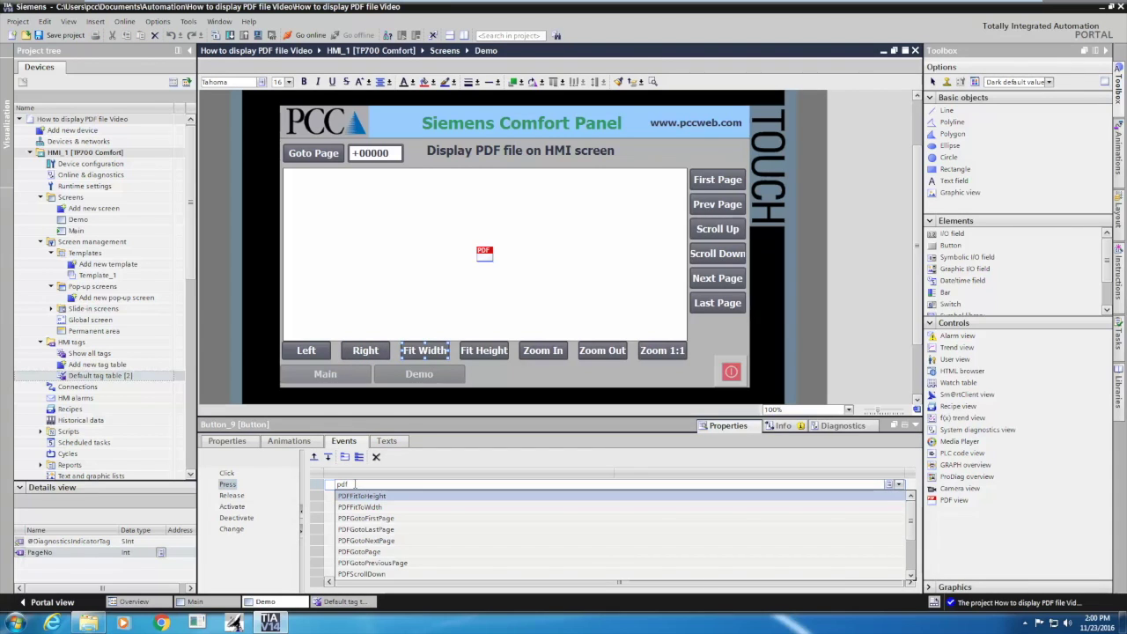
pyautogui.write('f')
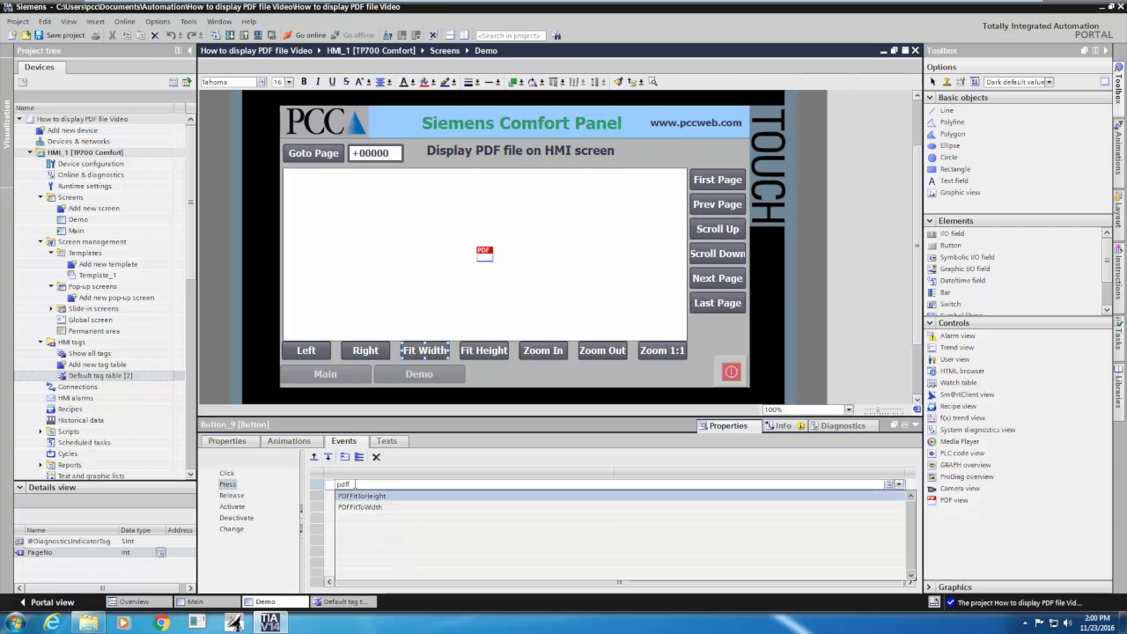
pyautogui.click(360, 507)
# Assign PDFFitToHeight to the Fit Height button's Press event.
pyautogui.click(485, 352)
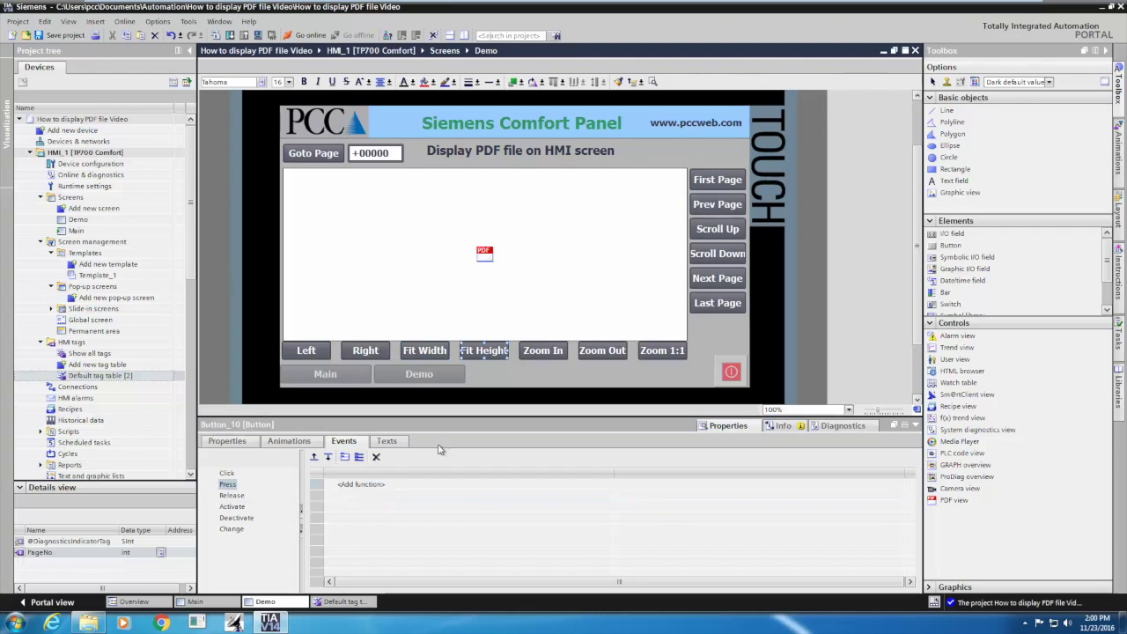
pyautogui.click(363, 484)
pyautogui.write('pdf')
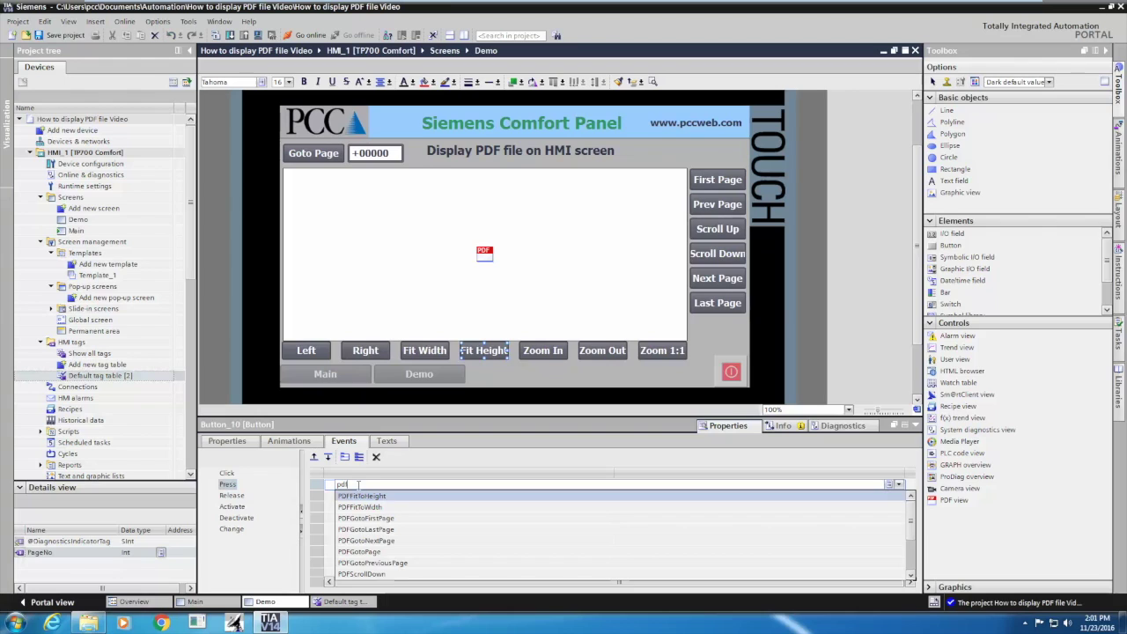
pyautogui.write('f')
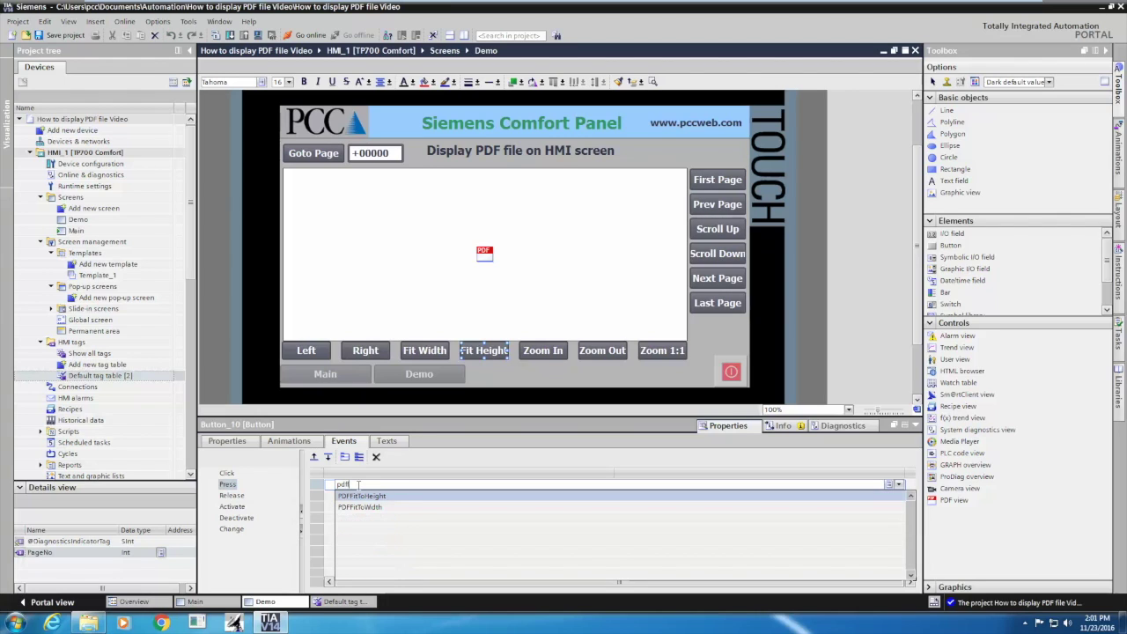
pyautogui.click(378, 497)
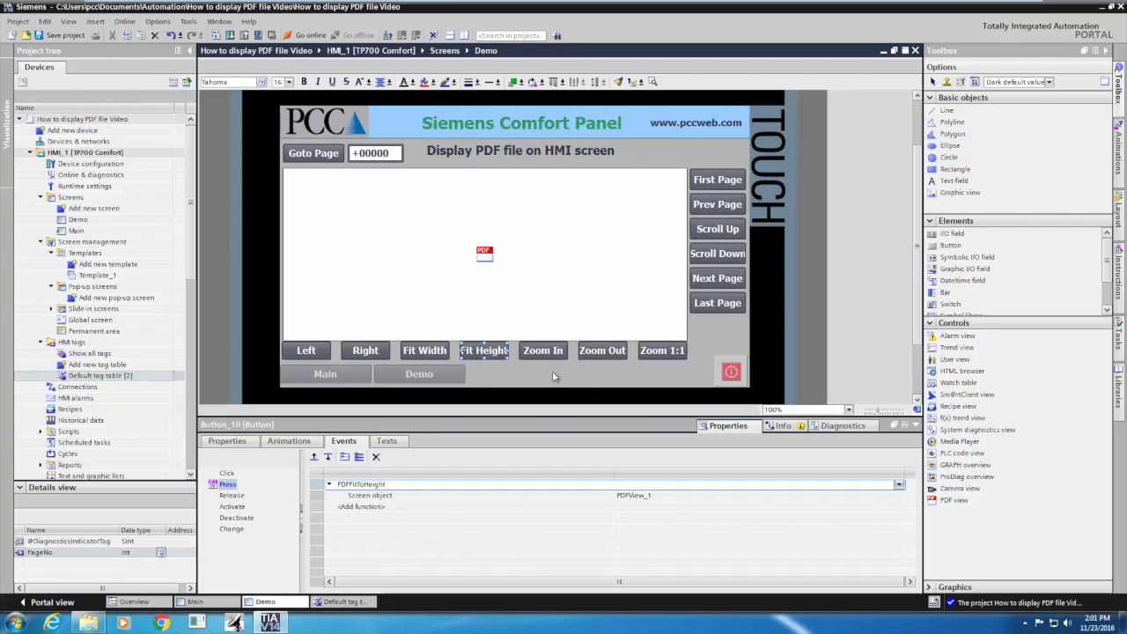
# Assign PDFZoomIn on PDFView_1 to the Zoom In button's Press event.
pyautogui.click(542, 351)
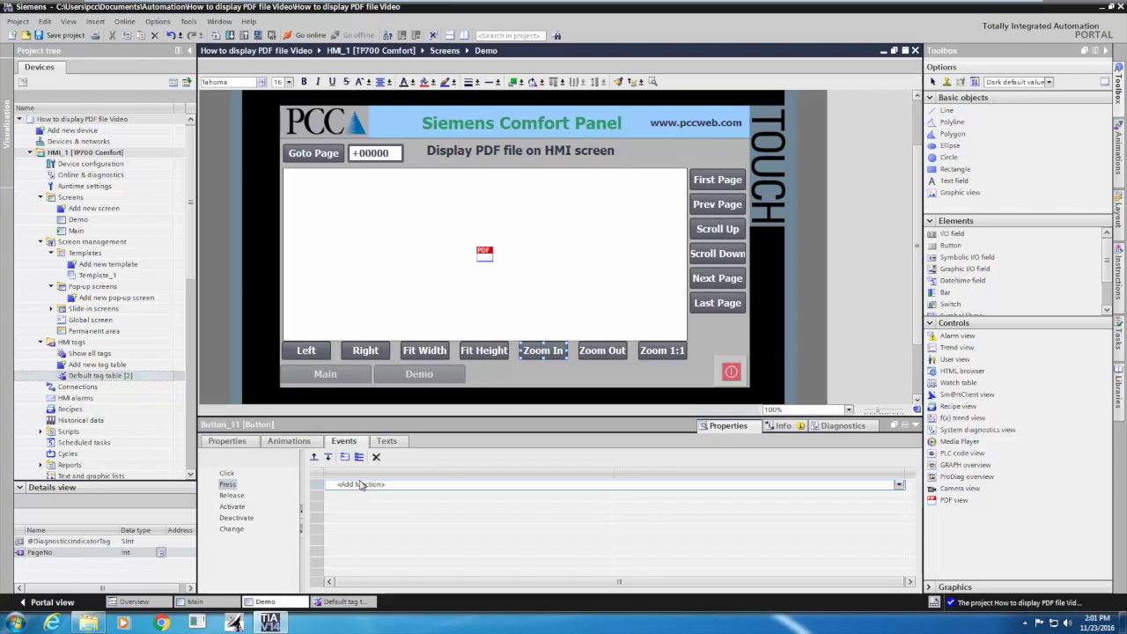
pyautogui.click(361, 484)
pyautogui.write('pdf')
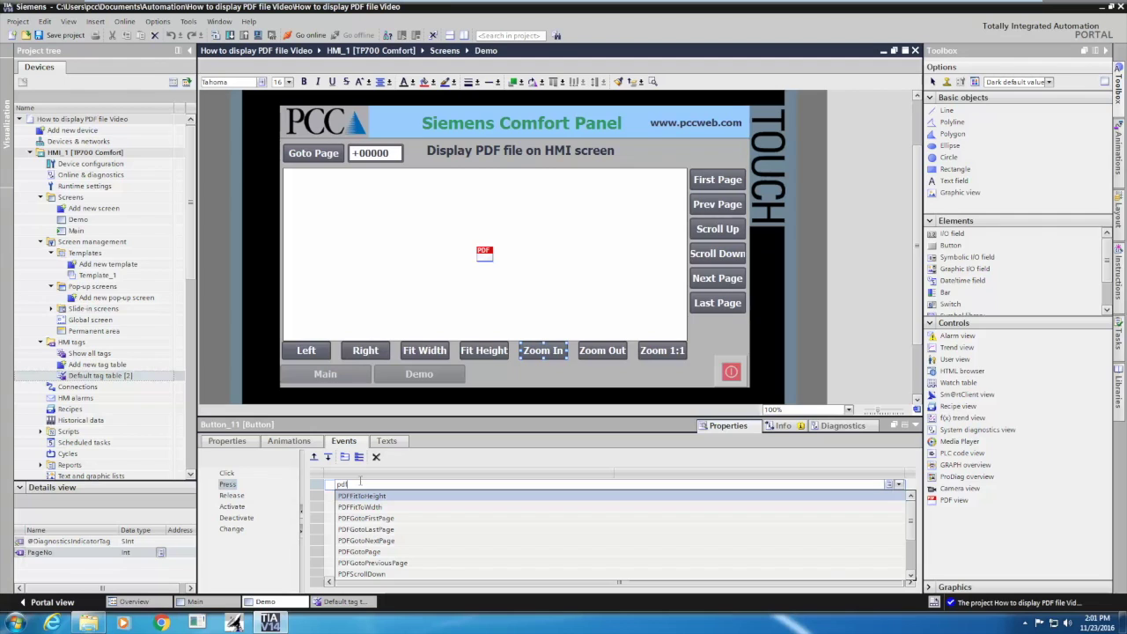
pyautogui.click(911, 575)
pyautogui.click(911, 575)
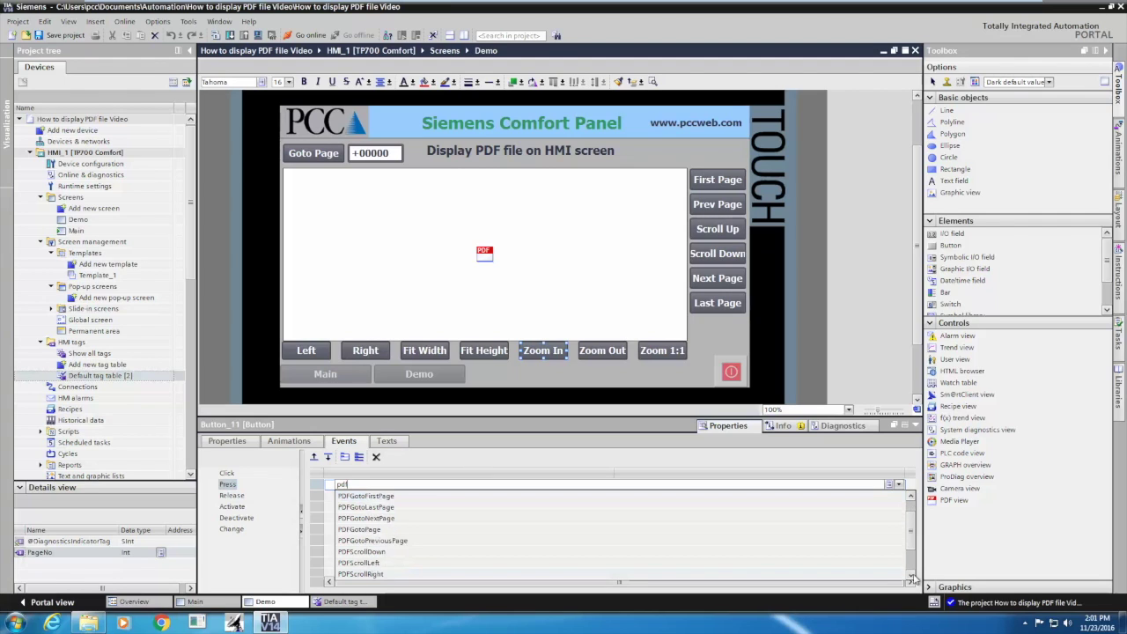
pyautogui.scroll(-3, 913, 578)
pyautogui.click(361, 555)
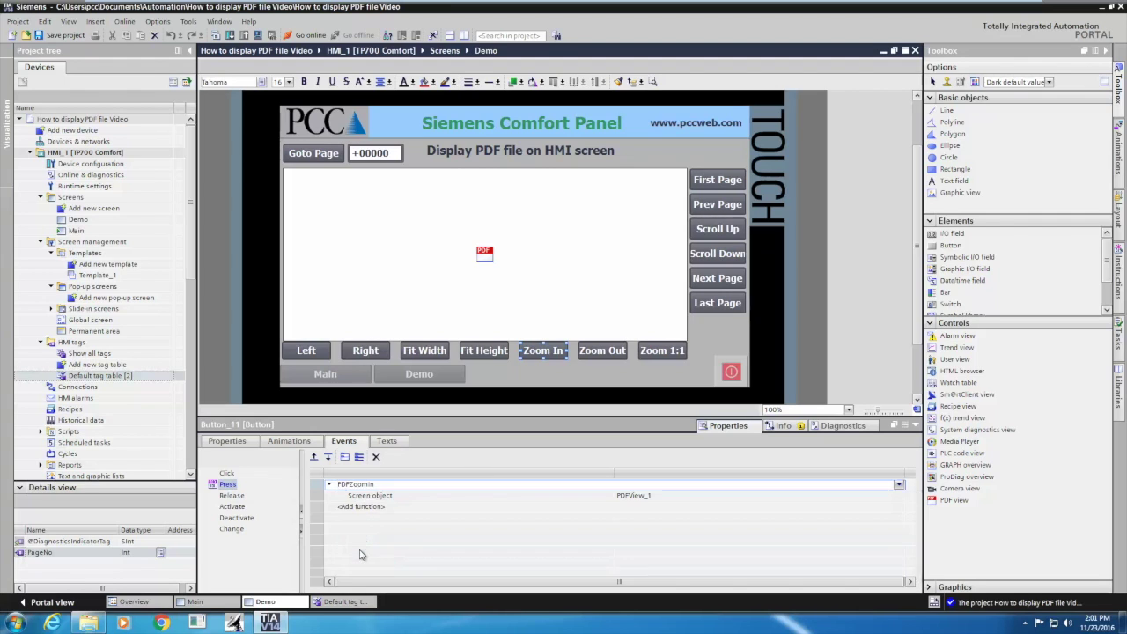
# Assign PDFZoomOut to the Zoom Out button's Press event.
pyautogui.click(612, 346)
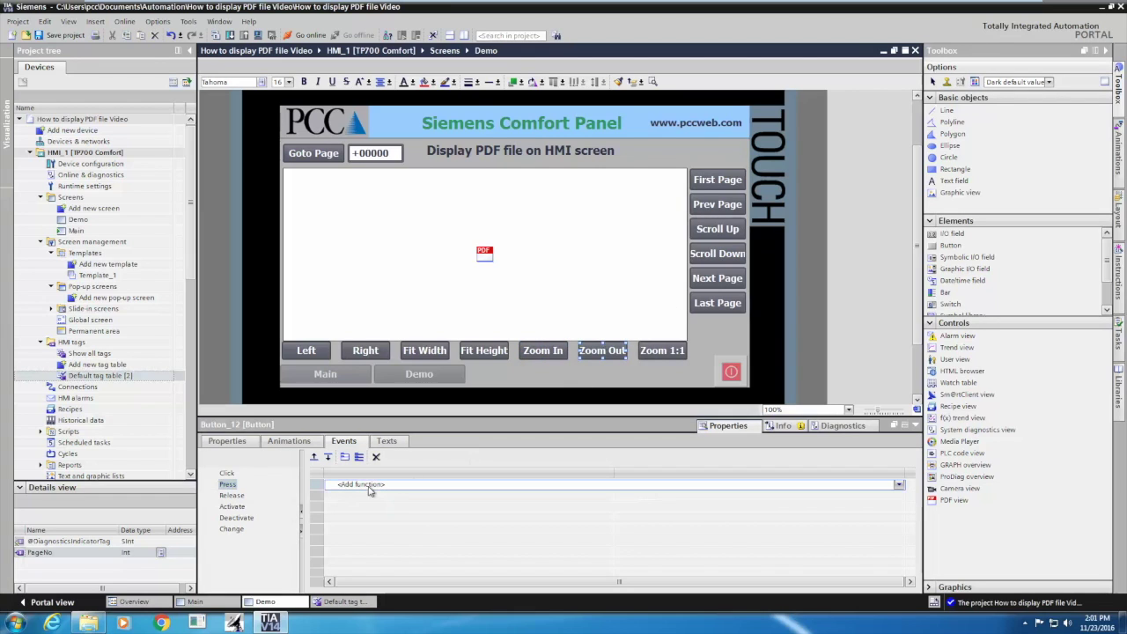
pyautogui.click(363, 485)
pyautogui.write('pdfz')
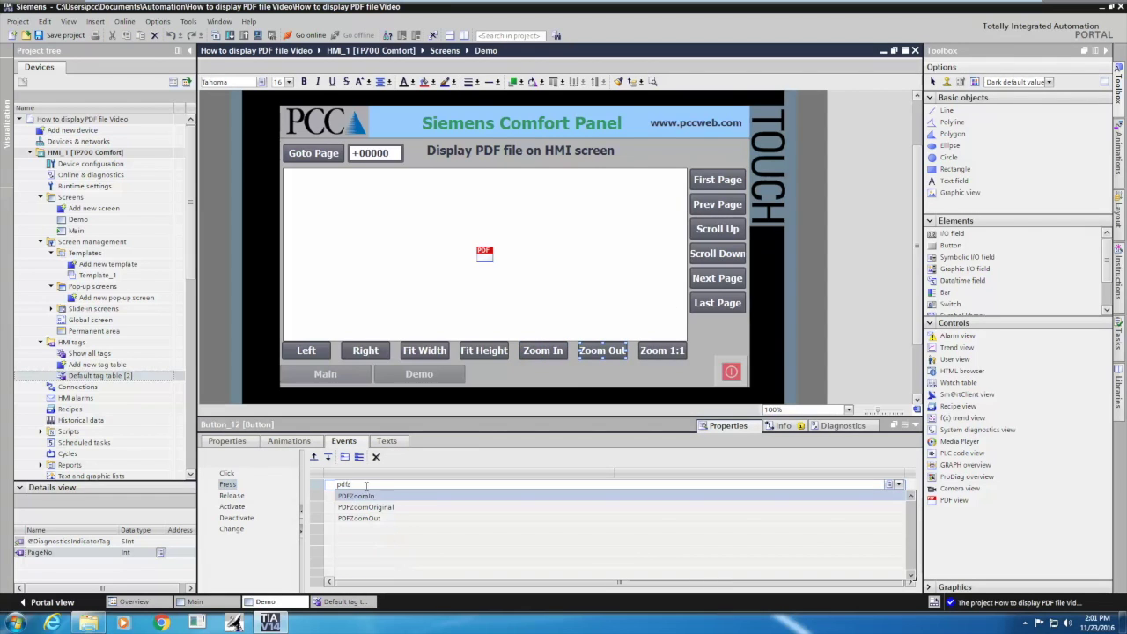
pyautogui.click(370, 518)
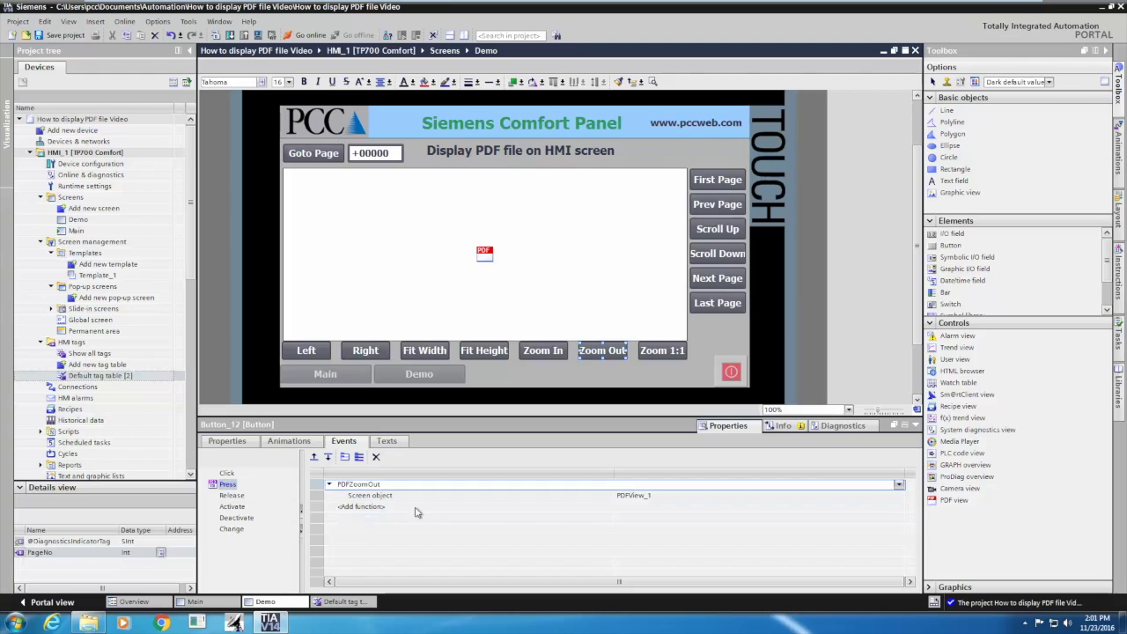
# Assign PDFZoomOriginal to the Zoom 1:1 button's Press event.
pyautogui.click(658, 355)
pyautogui.click(377, 485)
pyautogui.write('pdf')
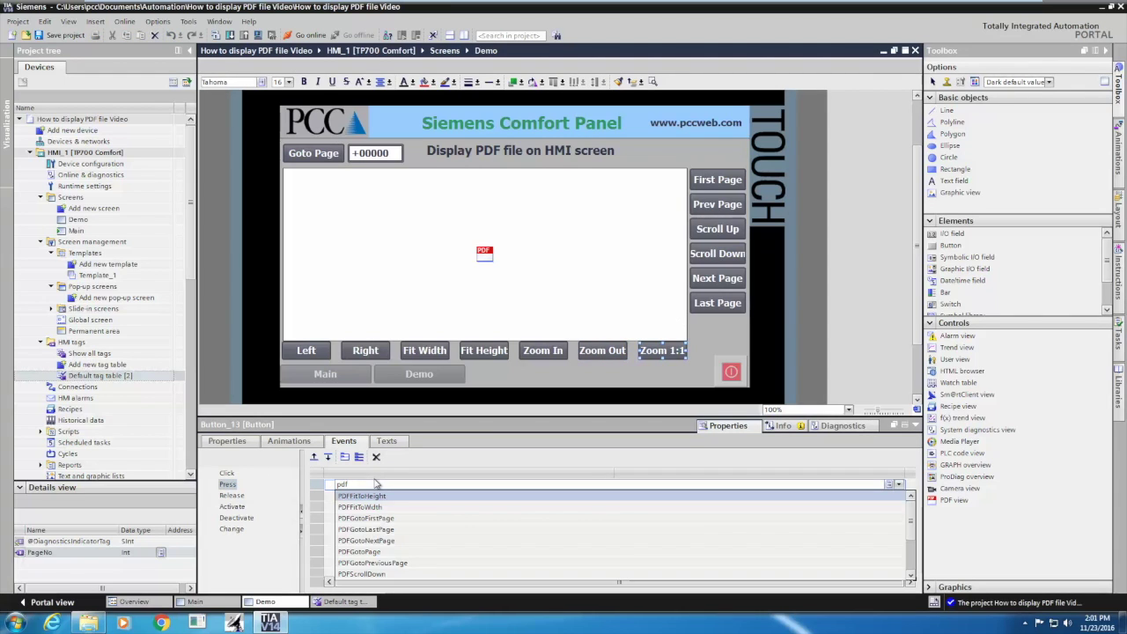
pyautogui.write('zoom')
pyautogui.click(381, 507)
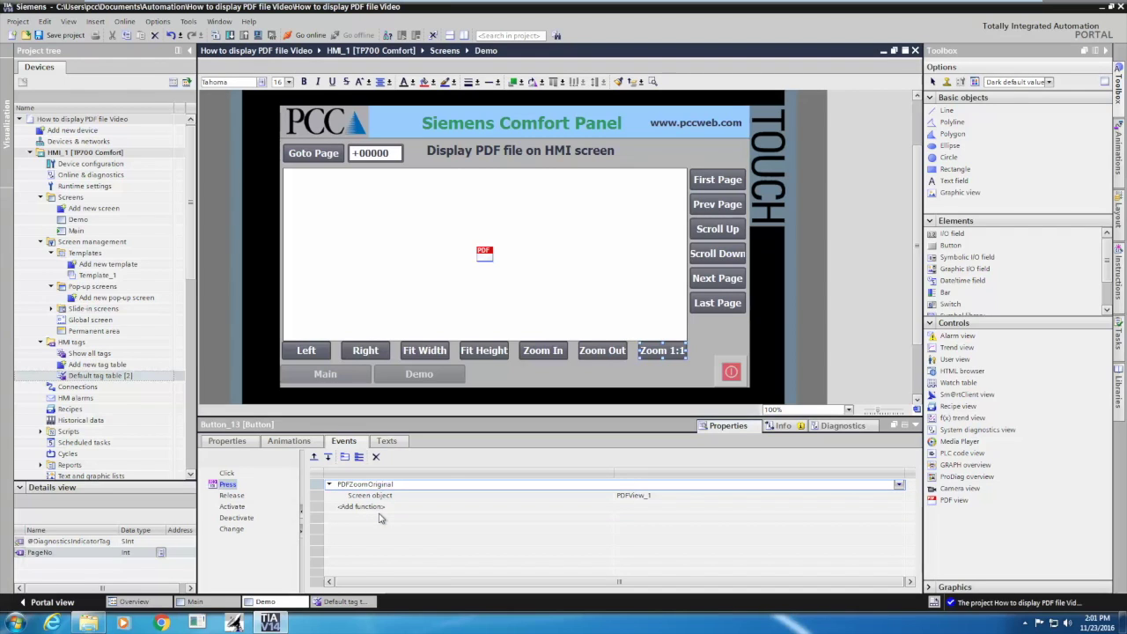
# Recheck the Fit Height button's function, then select the HMI_1 device in the project tree.
pyautogui.click(510, 374)
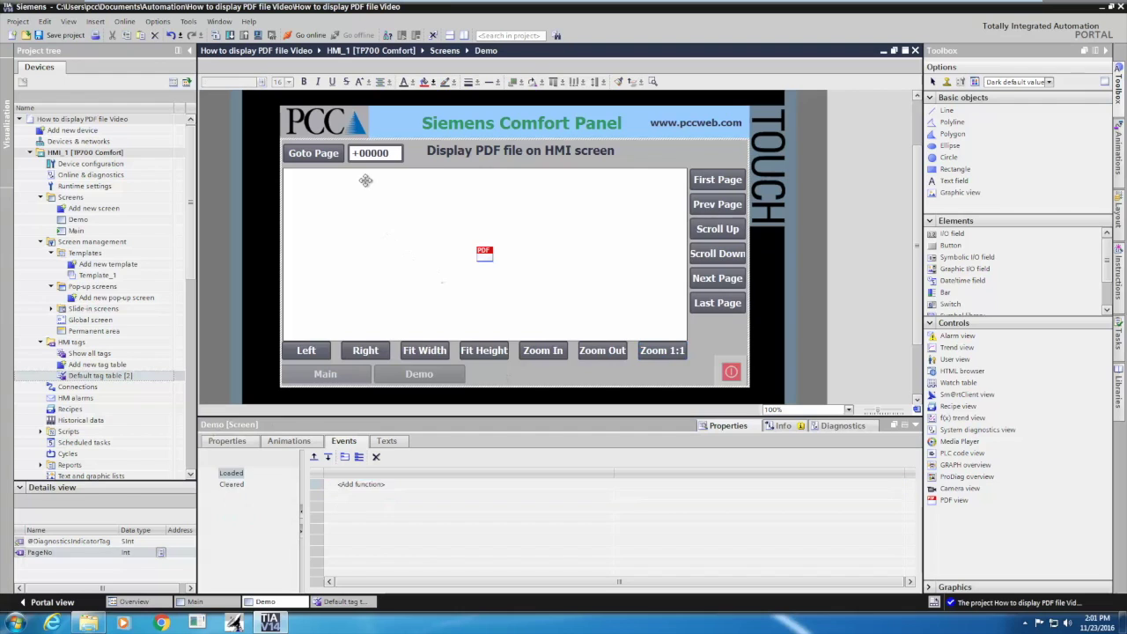
pyautogui.click(484, 349)
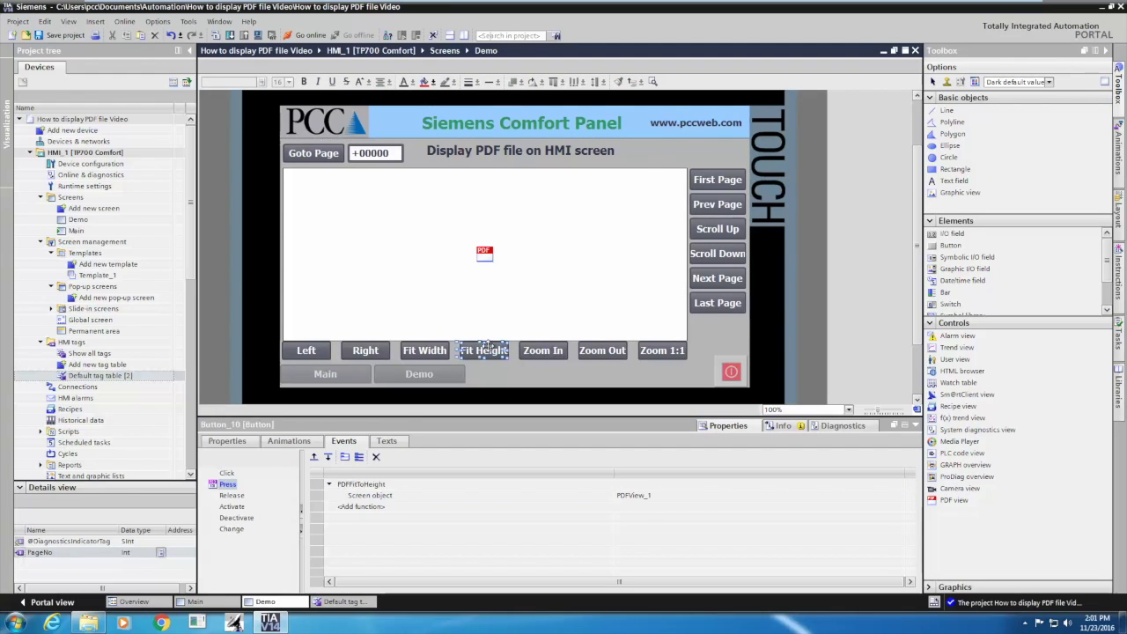
pyautogui.click(106, 153)
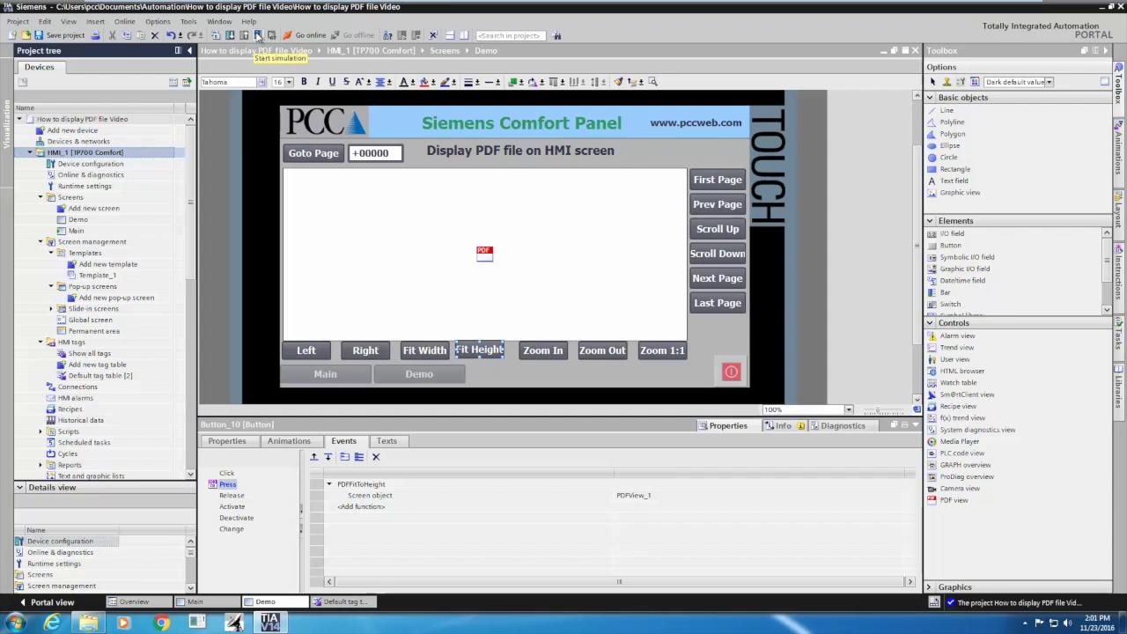
# Compile and start the HMI_1 runtime simulation, then maximize the WinCC Runtime Advanced window.
pyautogui.click(257, 35)
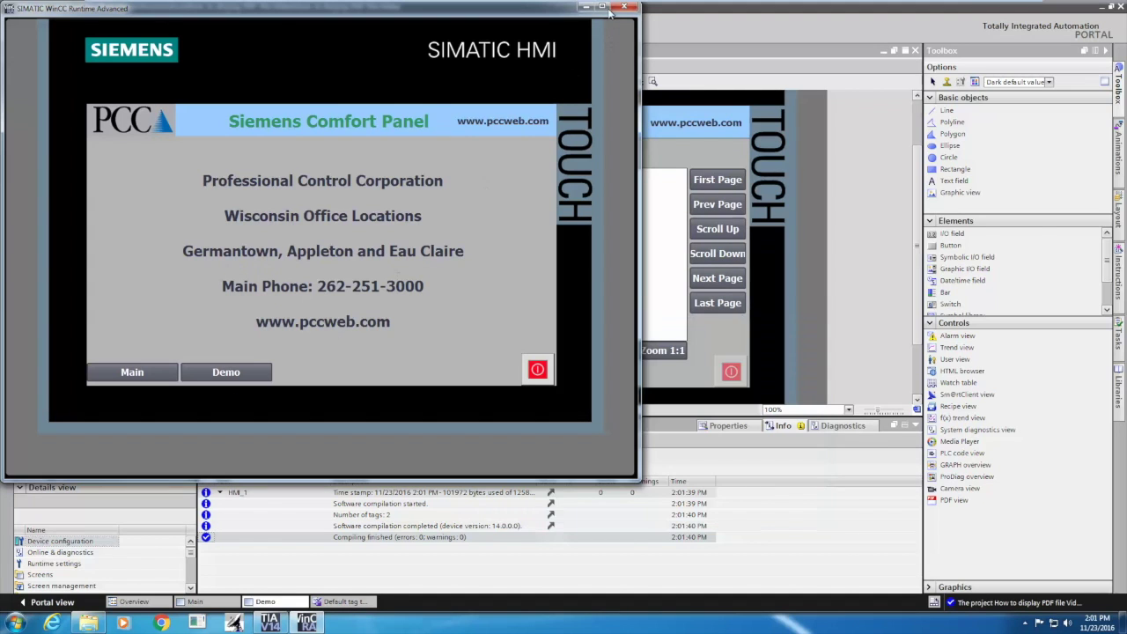
pyautogui.click(604, 8)
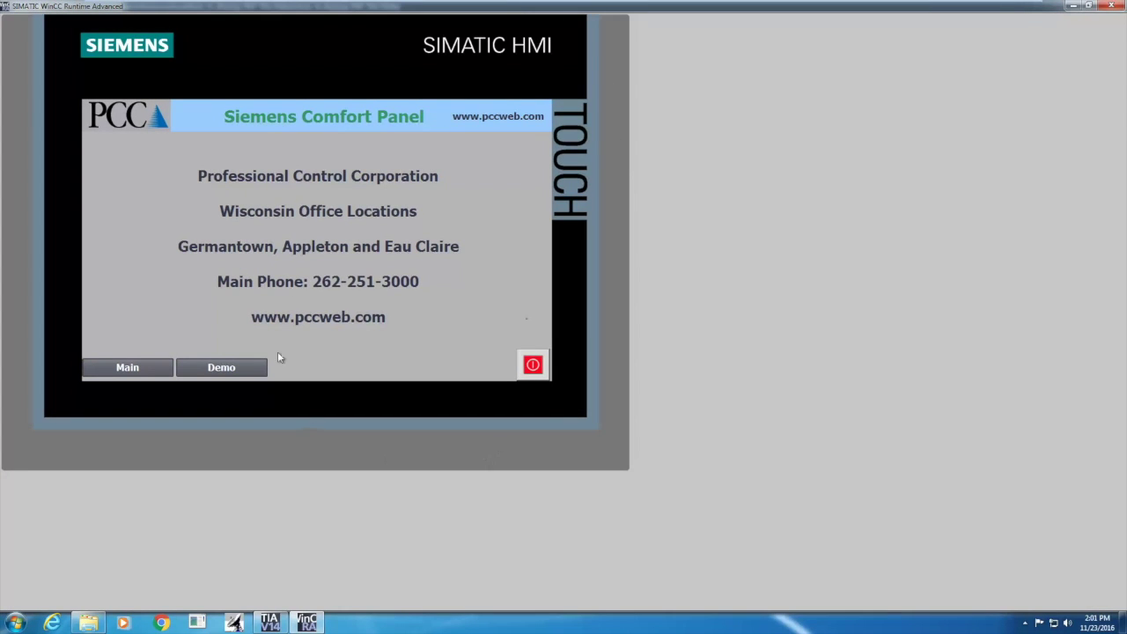
# Open the Demo screen and test paging: Next Page three times, Prev Page, then First Page.
pyautogui.click(234, 368)
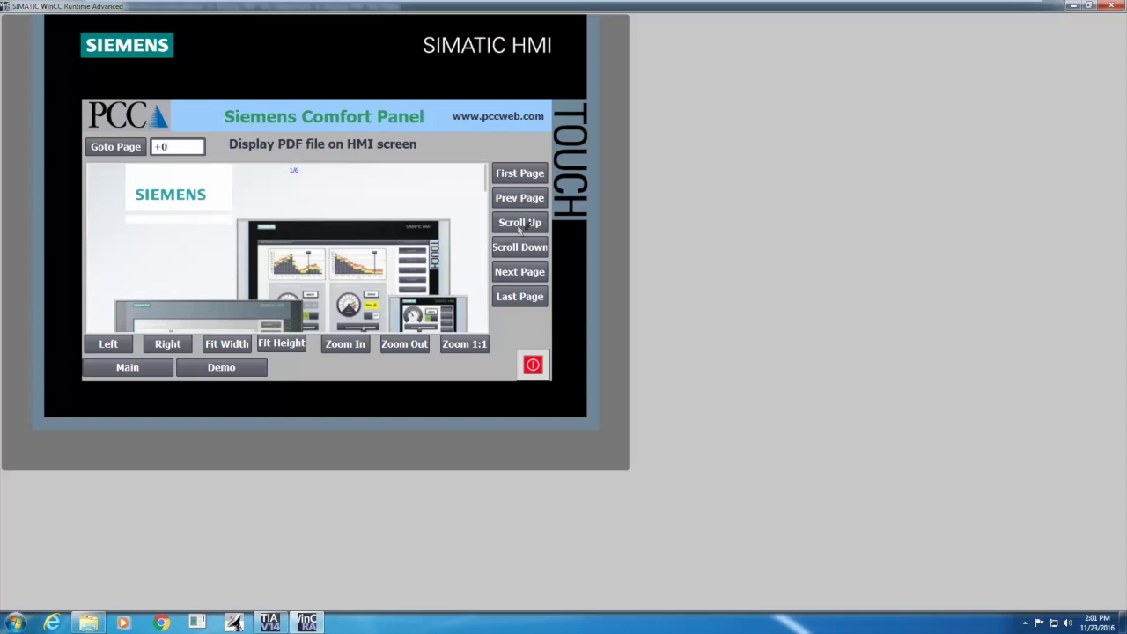
pyautogui.click(516, 273)
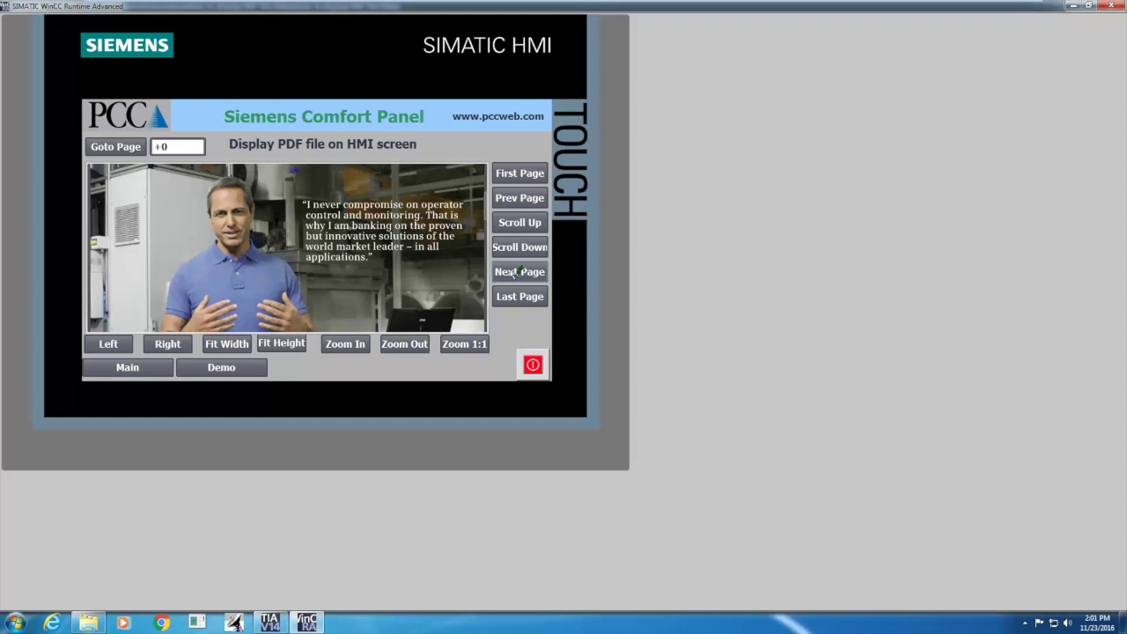
pyautogui.click(516, 273)
pyautogui.click(516, 273)
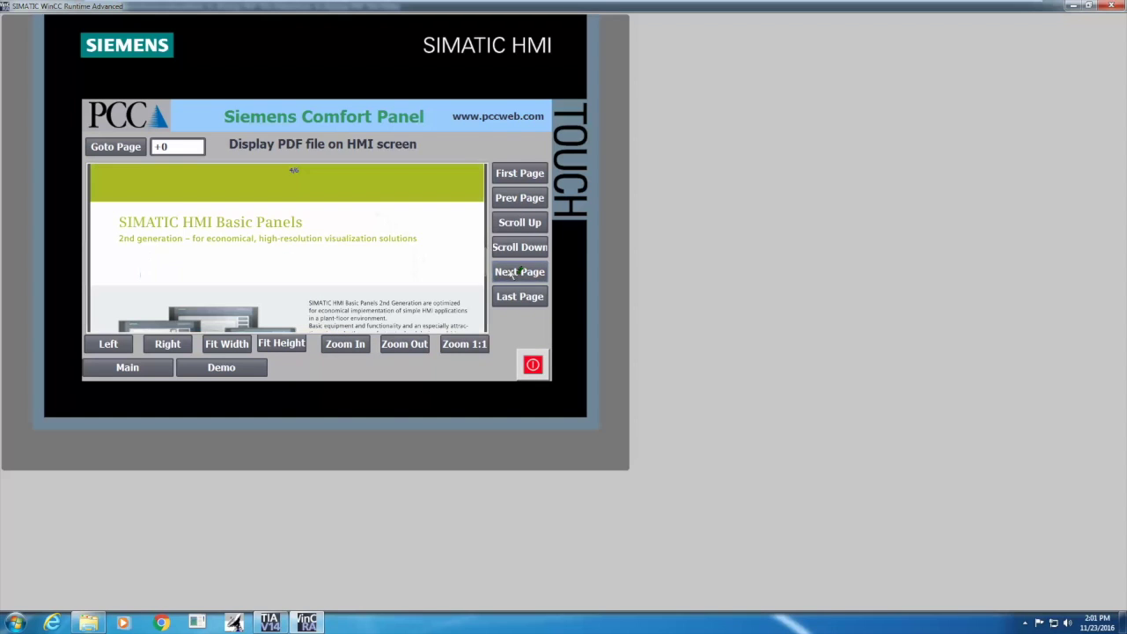
pyautogui.click(521, 196)
pyautogui.click(527, 174)
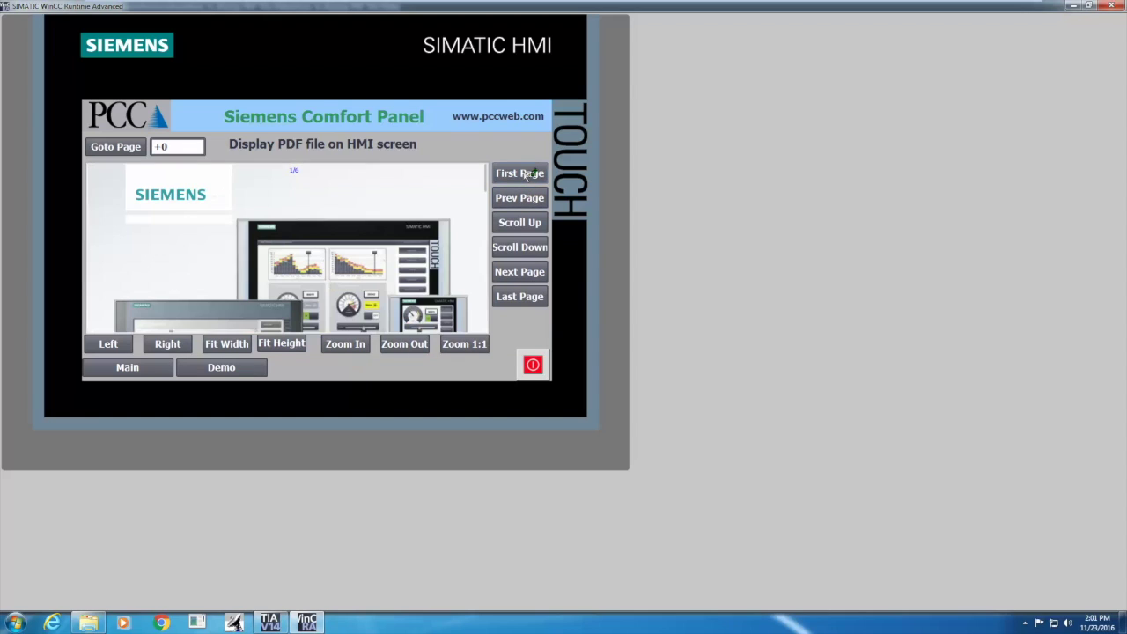
# Scroll down three times and up twice, jump to the last page, and fit to width.
pyautogui.click(528, 248)
pyautogui.click(528, 248)
pyautogui.click(528, 248)
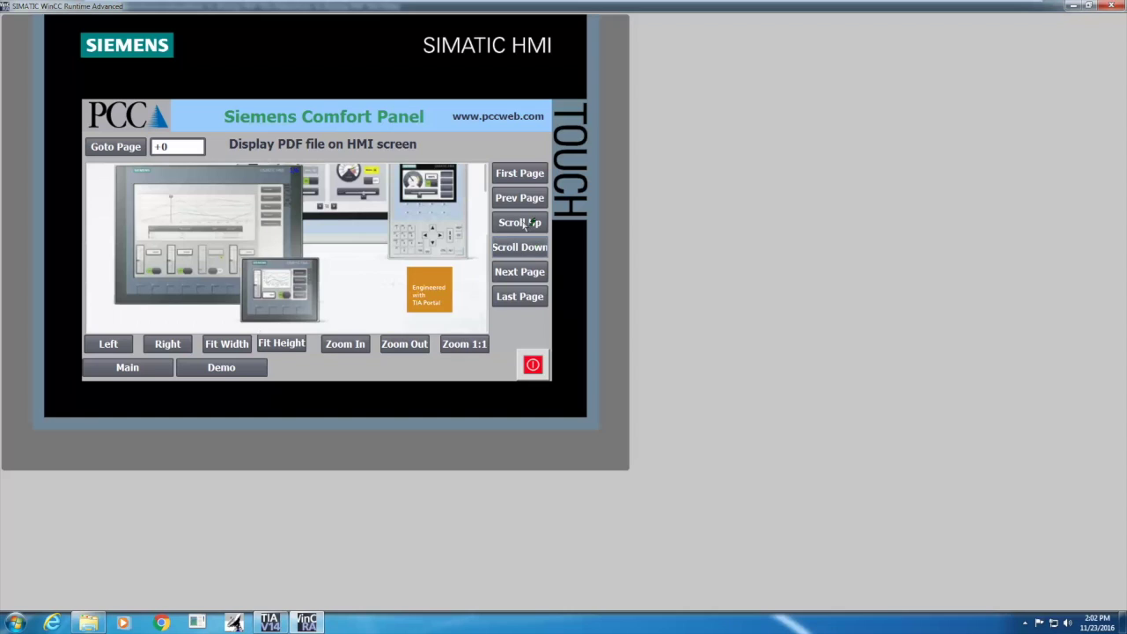
pyautogui.click(525, 224)
pyautogui.click(525, 223)
pyautogui.click(517, 298)
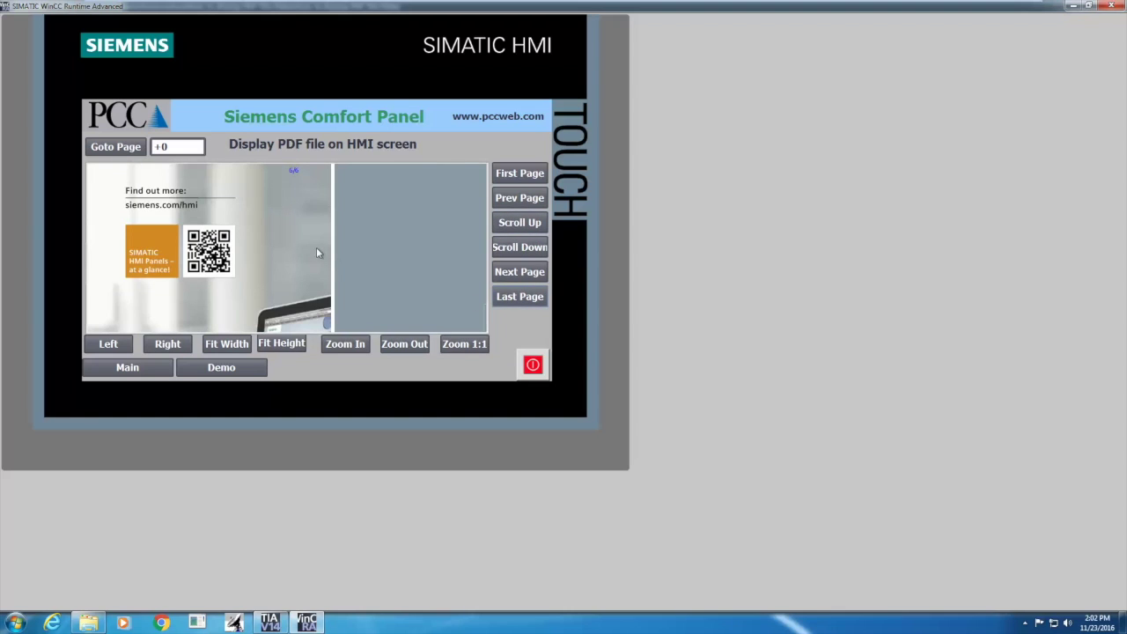
pyautogui.click(233, 346)
# Fit the last page to height, zoom in, then pan the view right and left.
pyautogui.click(290, 345)
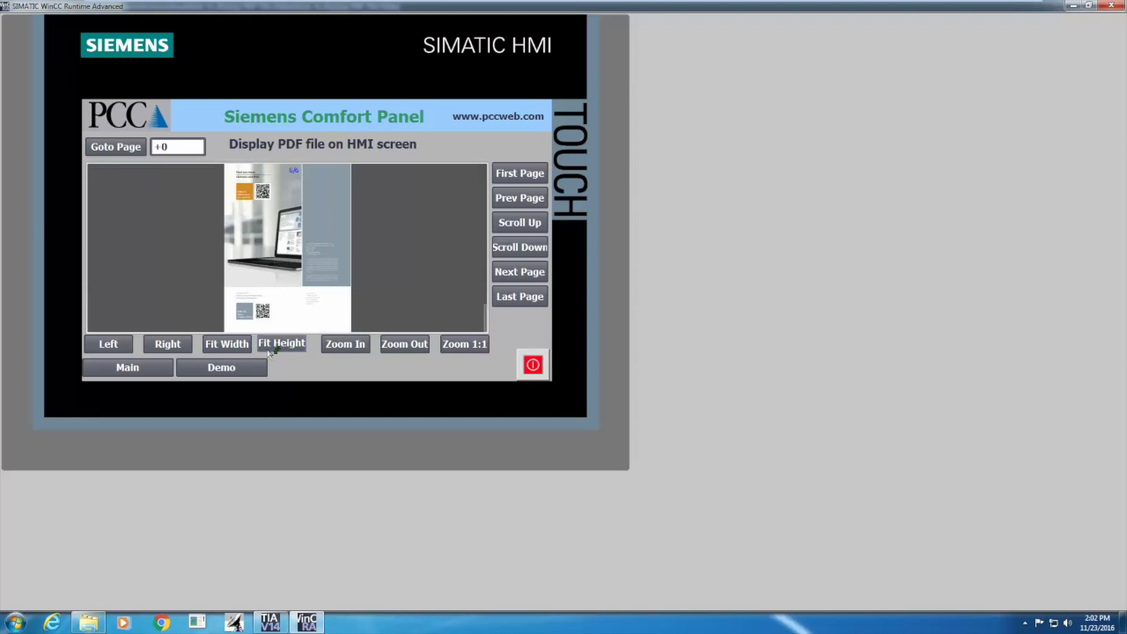
pyautogui.click(359, 347)
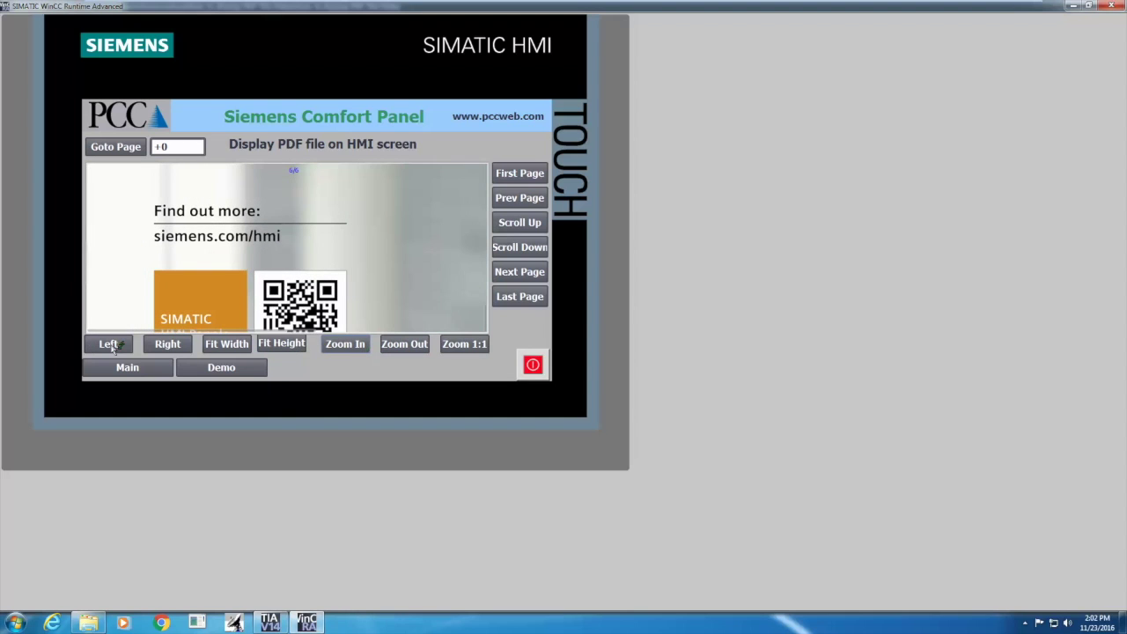
pyautogui.click(167, 345)
pyautogui.click(109, 345)
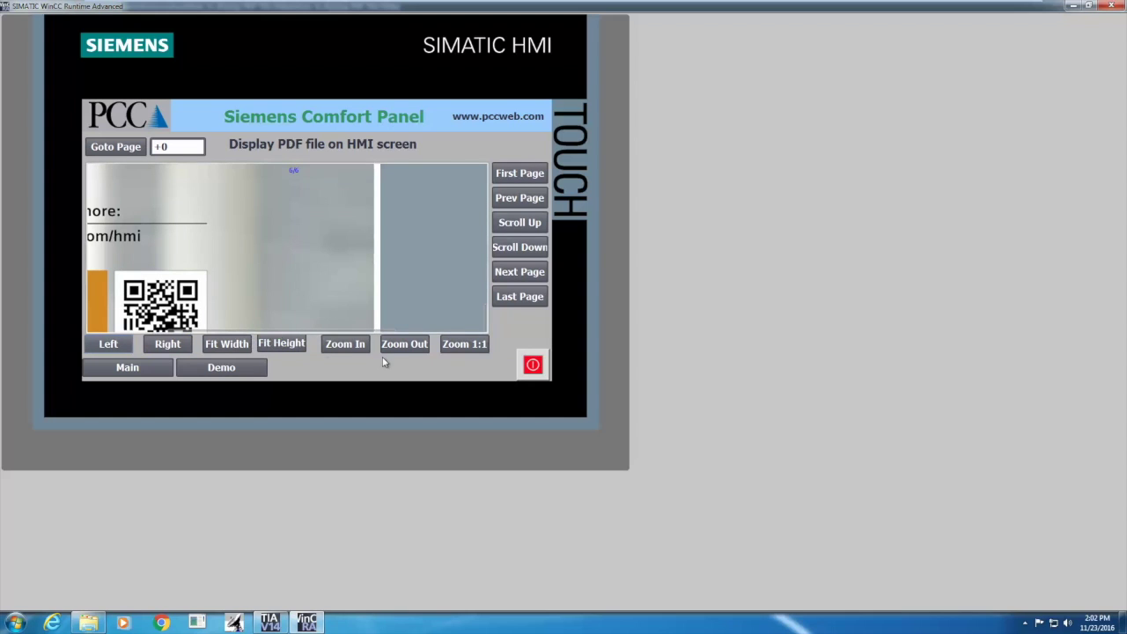
# Zoom out twice, reset to 1:1 zoom, and bring up the page-number keypad.
pyautogui.click(410, 344)
pyautogui.click(410, 344)
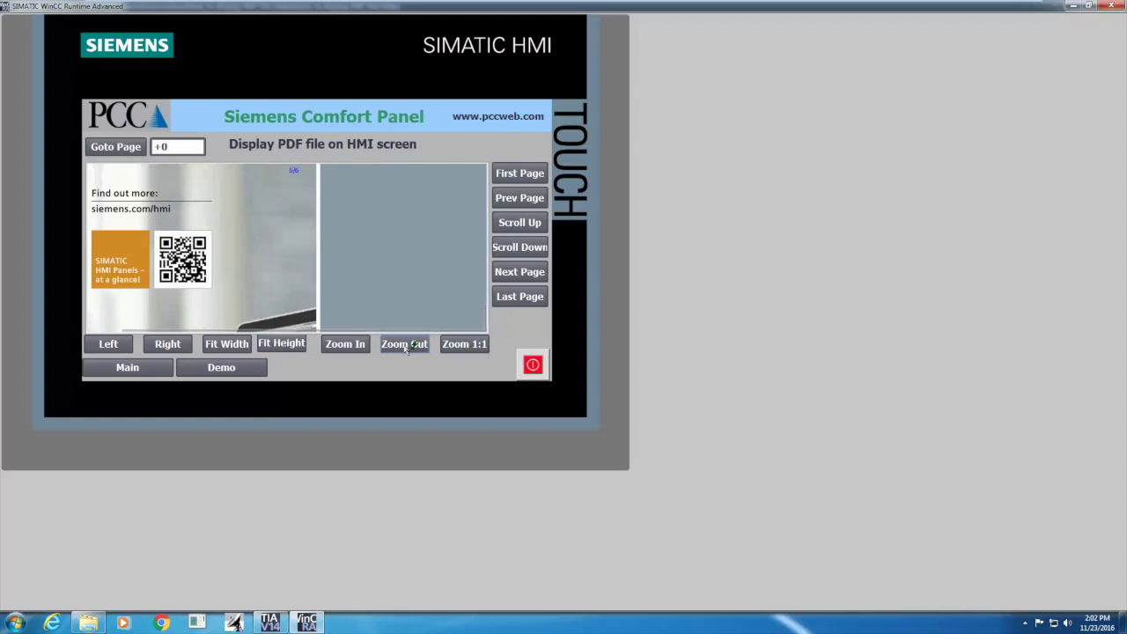
pyautogui.click(467, 347)
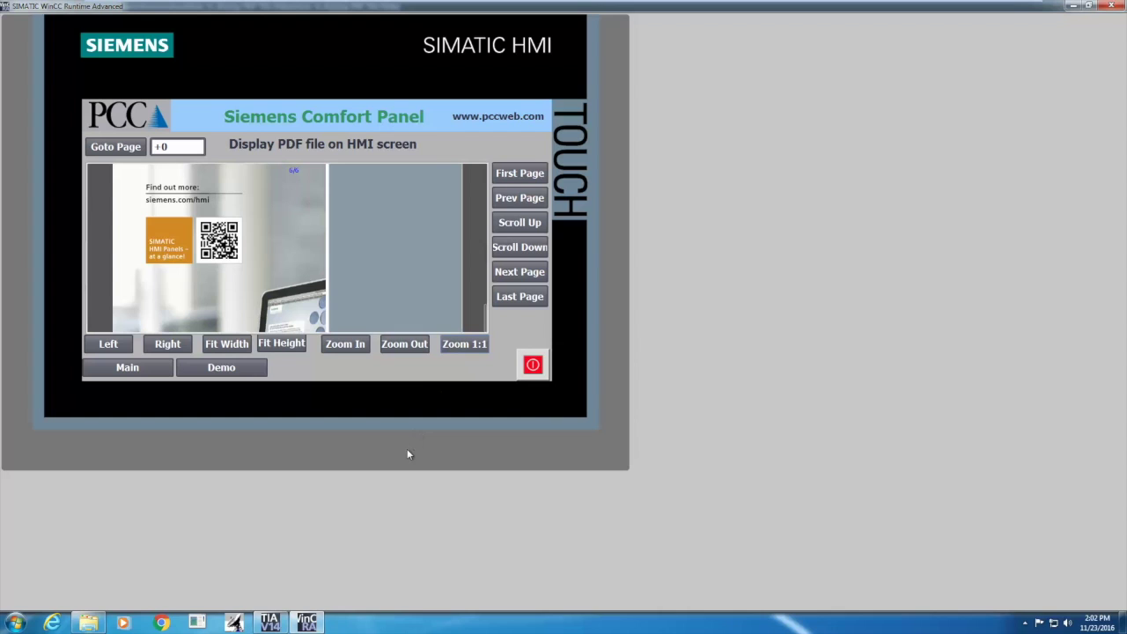
pyautogui.click(179, 148)
# Enter 3 as the page number and jump to page 3 of 6 with Goto Page.
pyautogui.click(234, 171)
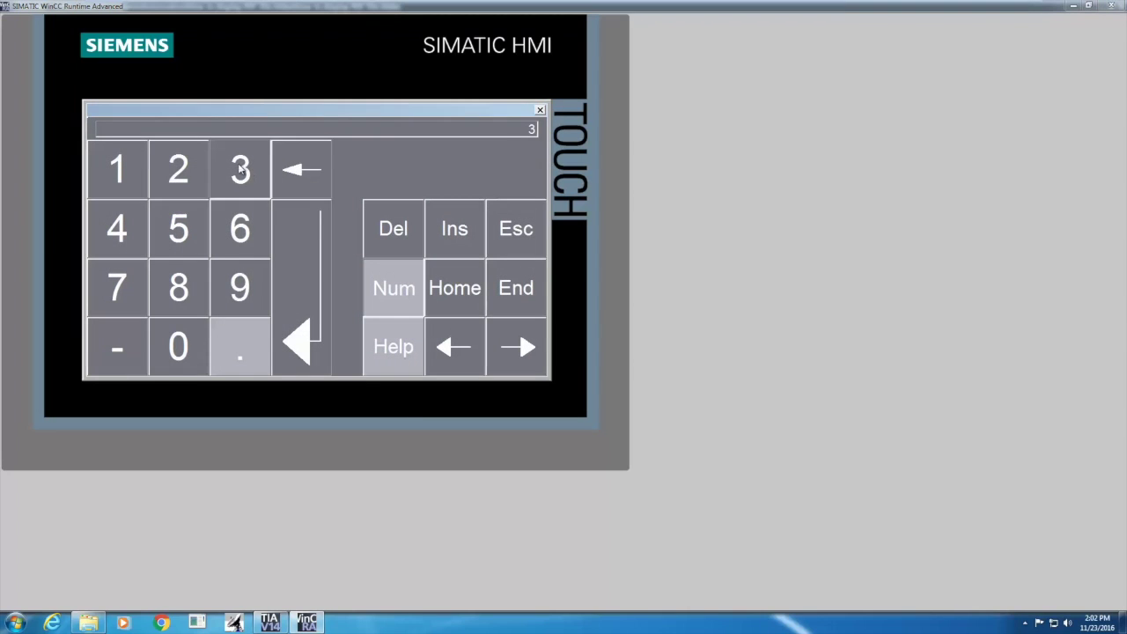
pyautogui.click(295, 278)
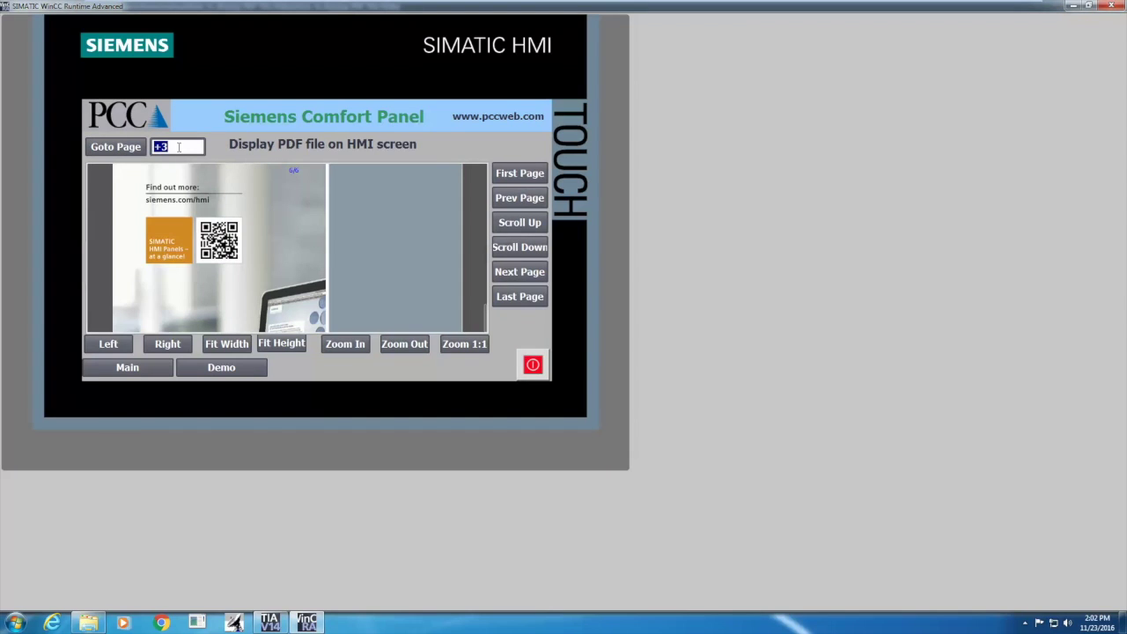
pyautogui.click(111, 149)
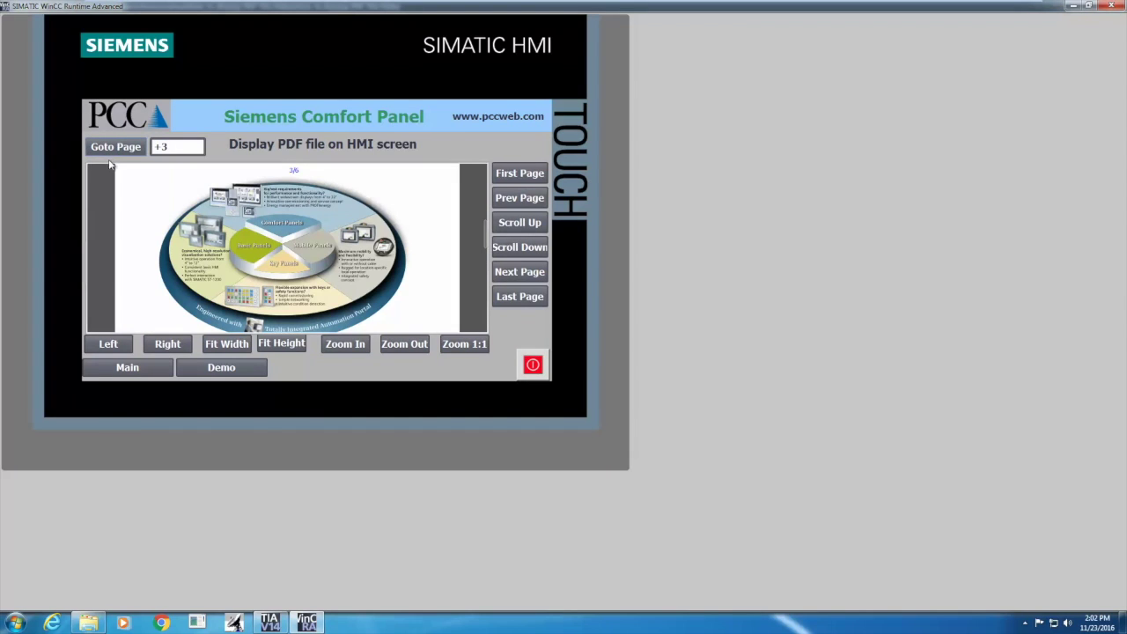